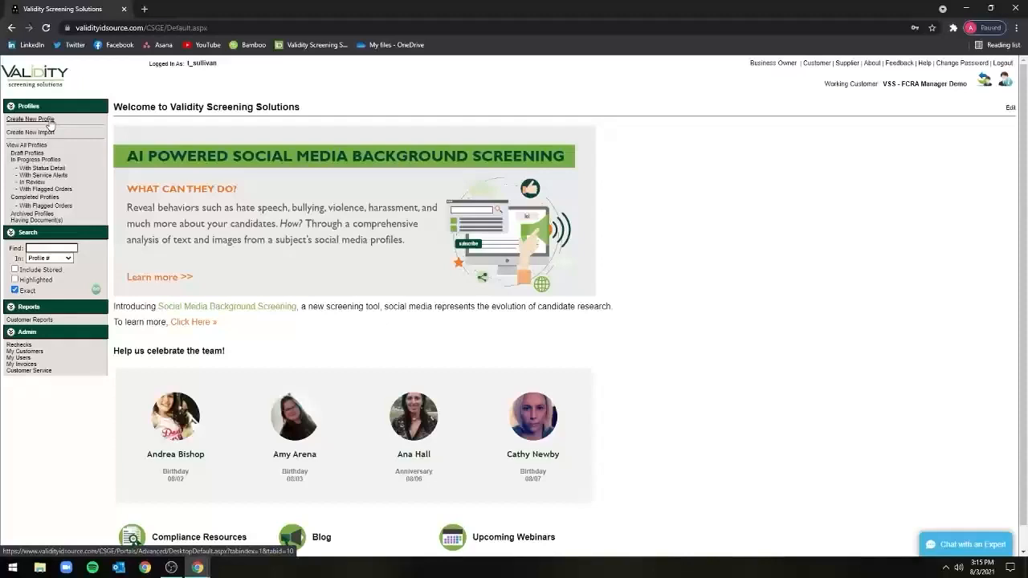
Start a new applicant profile from Create New Profile under Profiles
click(48, 122)
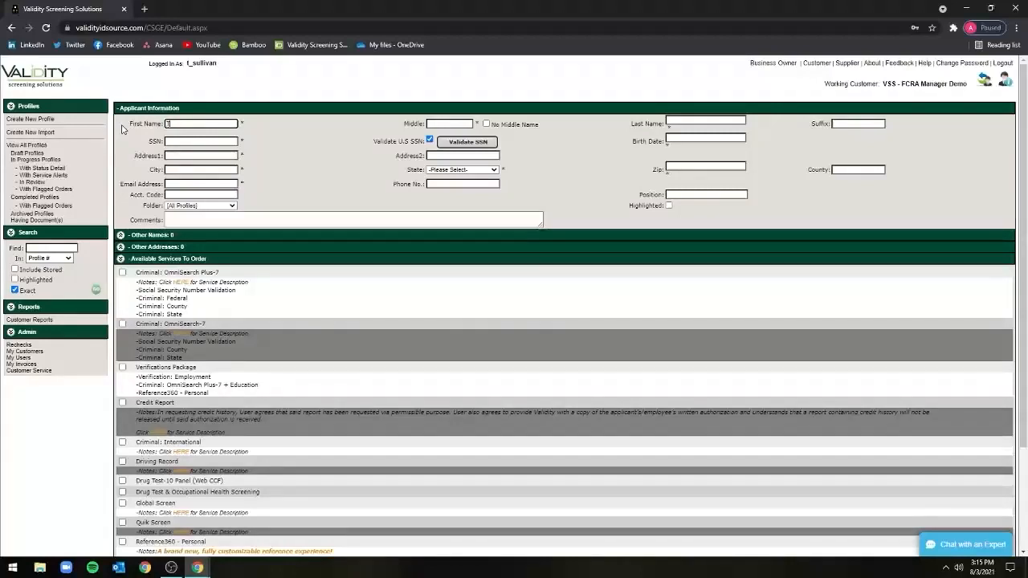
Enter the test applicant's first and last names, social security number and birth date
text(Test)
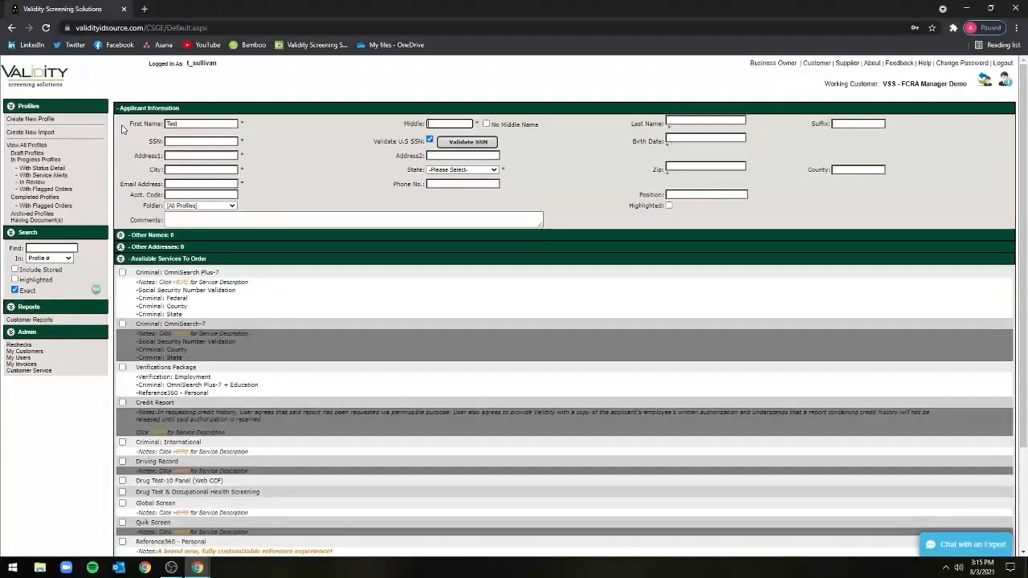
text(NMN)
key(Tab)
key(Tab)
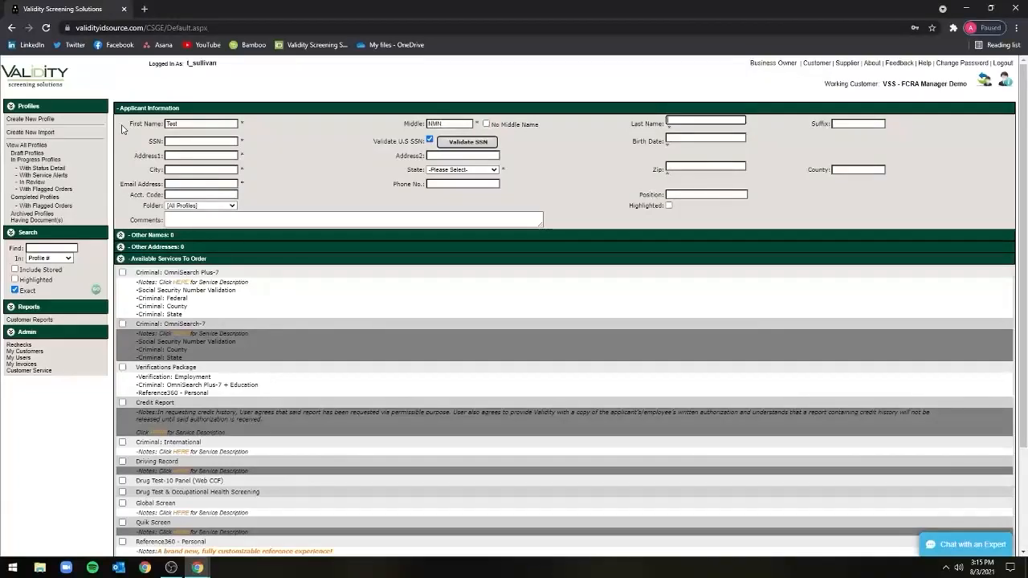
text(Testing)
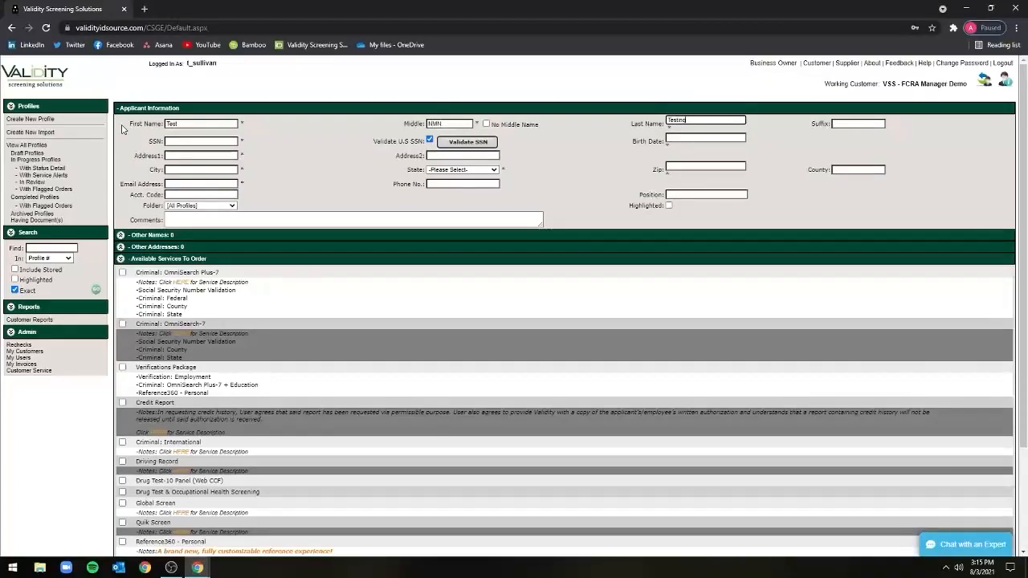
click(167, 142)
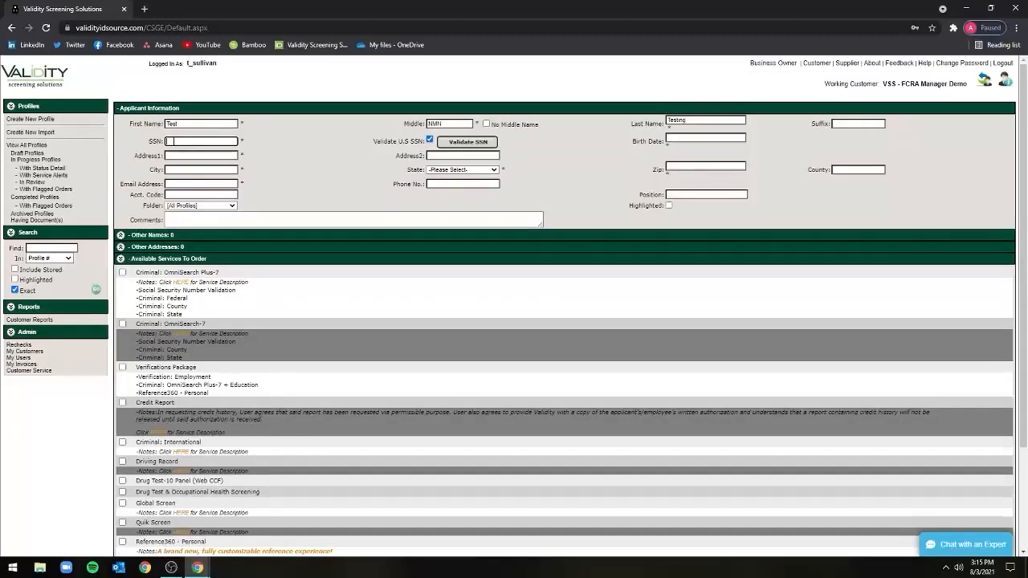
text(1)
text(11-11-1111111)
click(673, 139)
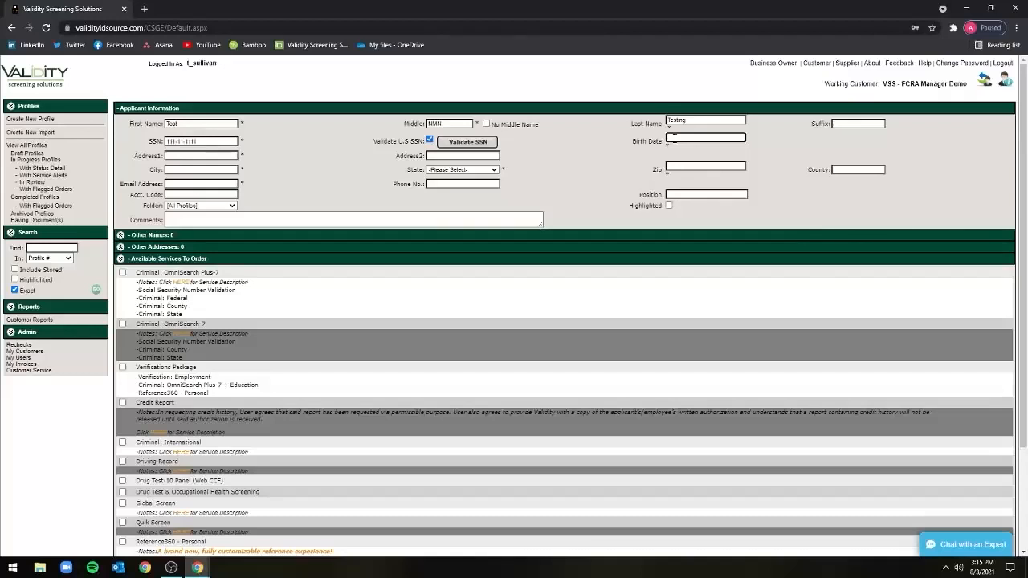
text(01/01/2001)
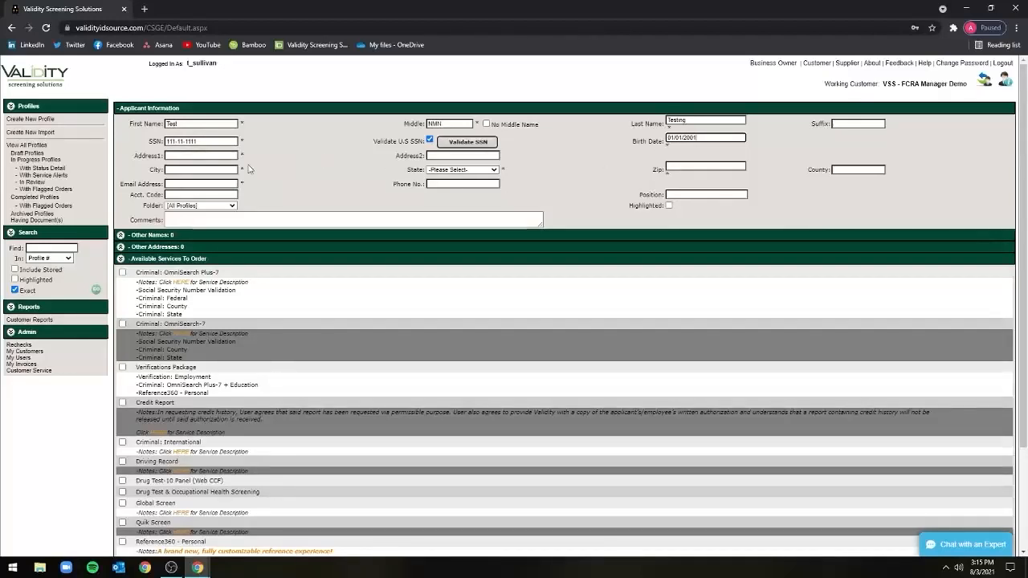
click(171, 155)
Enter the applicant's street address, city and ZIP code, with state KS
text(123)
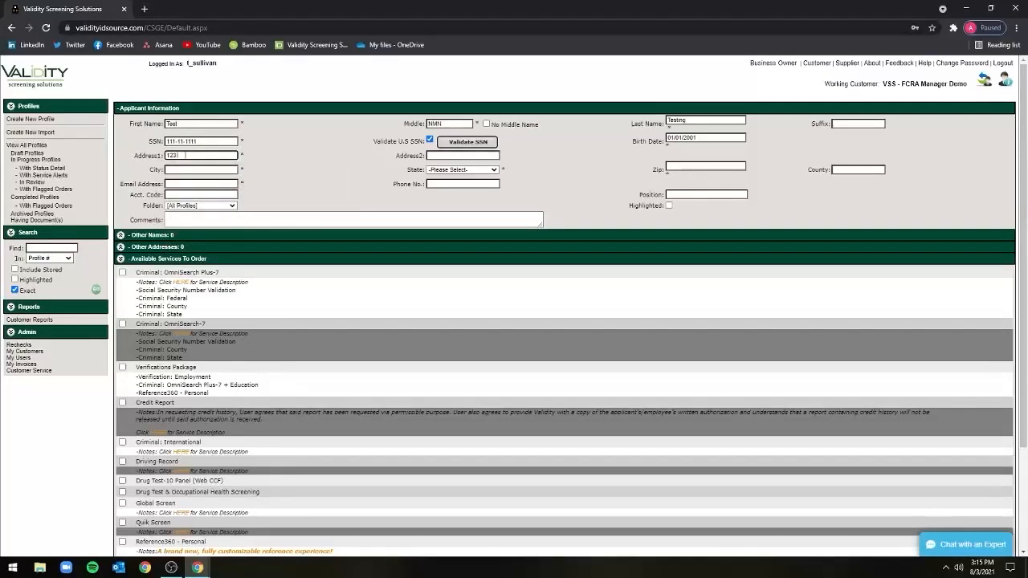
text( Main St)
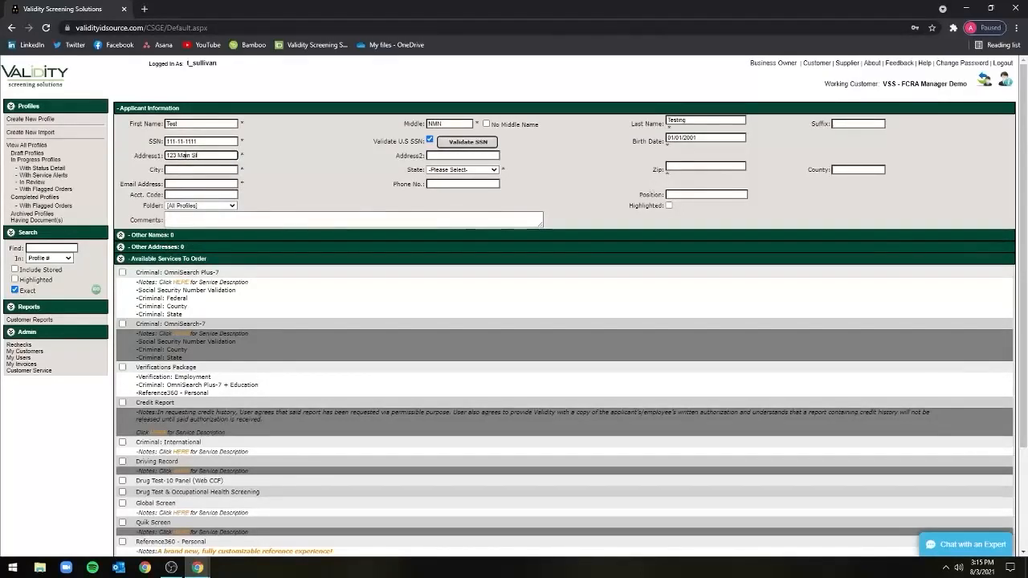
text(eeet)
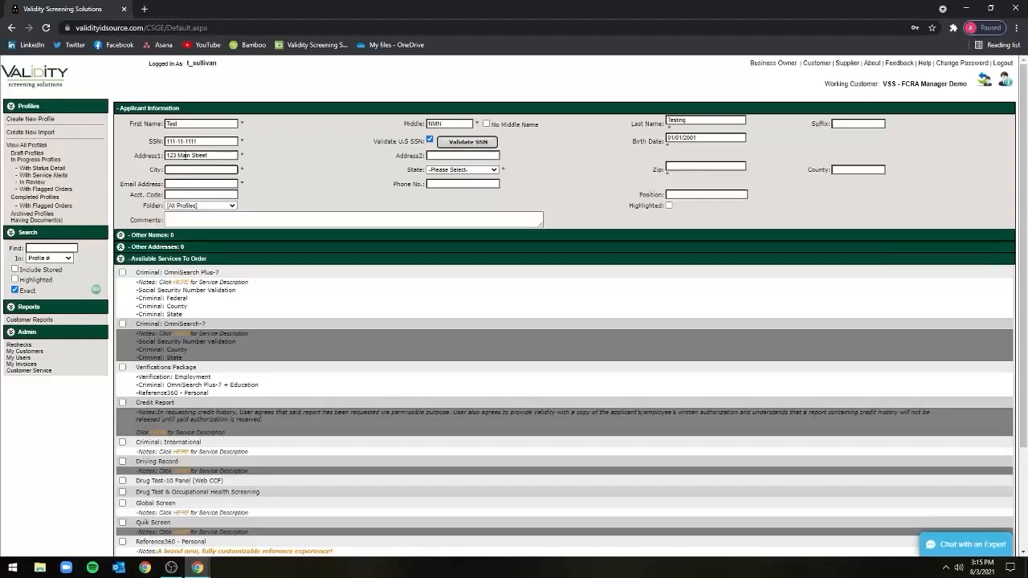
text(Lenexa)
key(Tab)
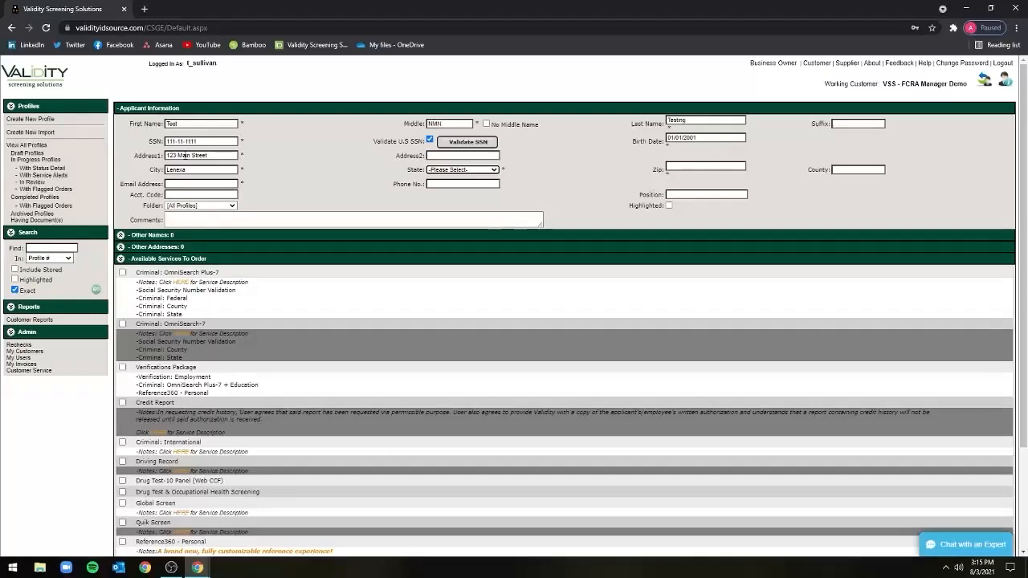
click(444, 171)
key(k)
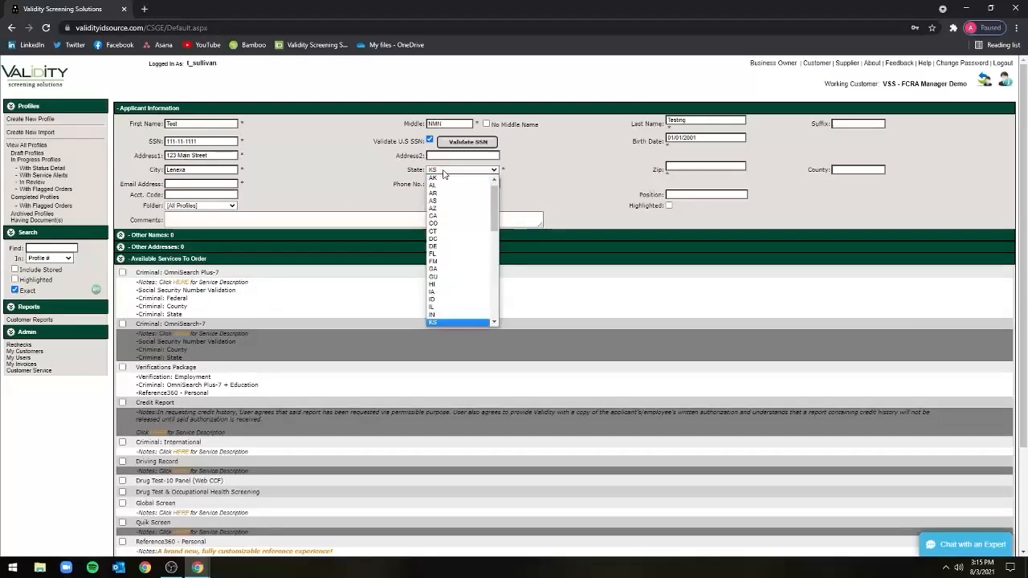
key(Return)
click(667, 166)
text(66220)
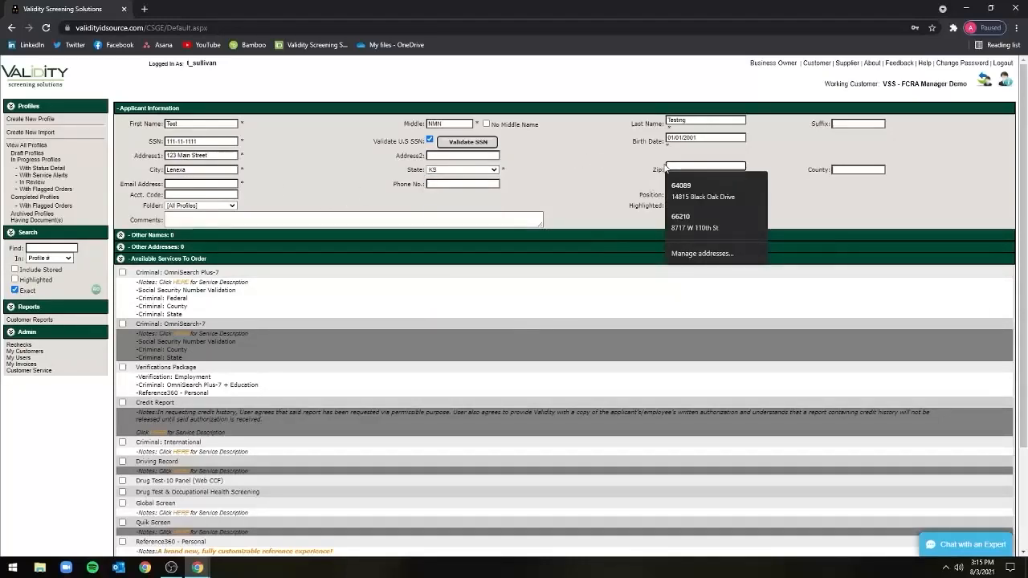
Fill in the applicant's e-mail address and clear the stray text selection
click(202, 181)
text(test@)
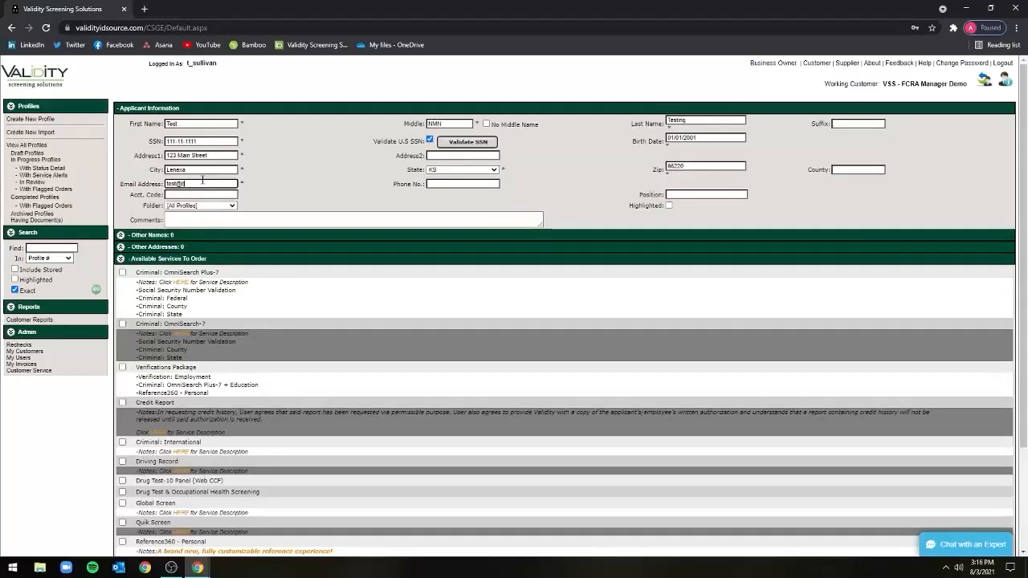
text(validityscreening.com)
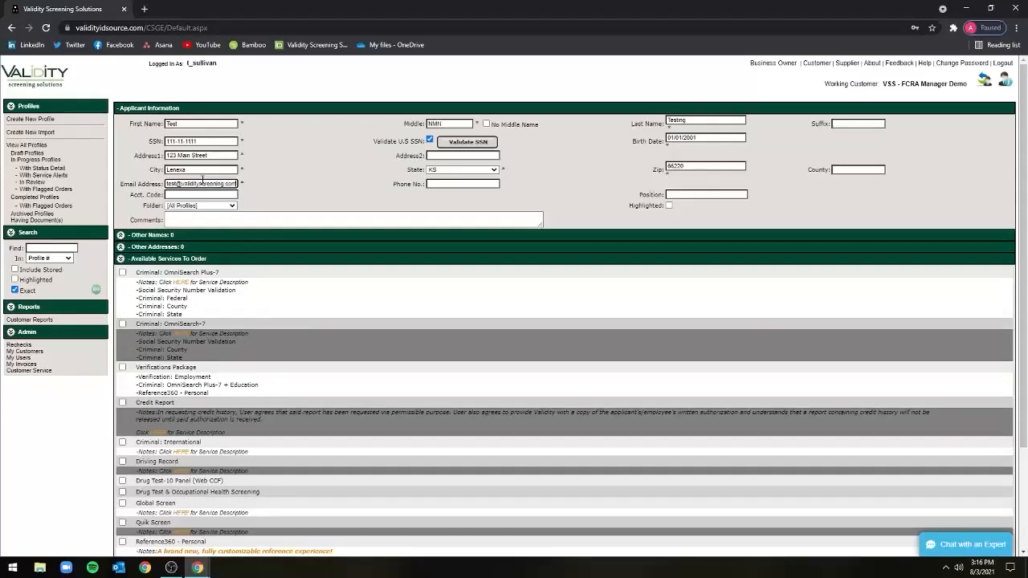
click(289, 185)
drag(394, 185, 440, 185)
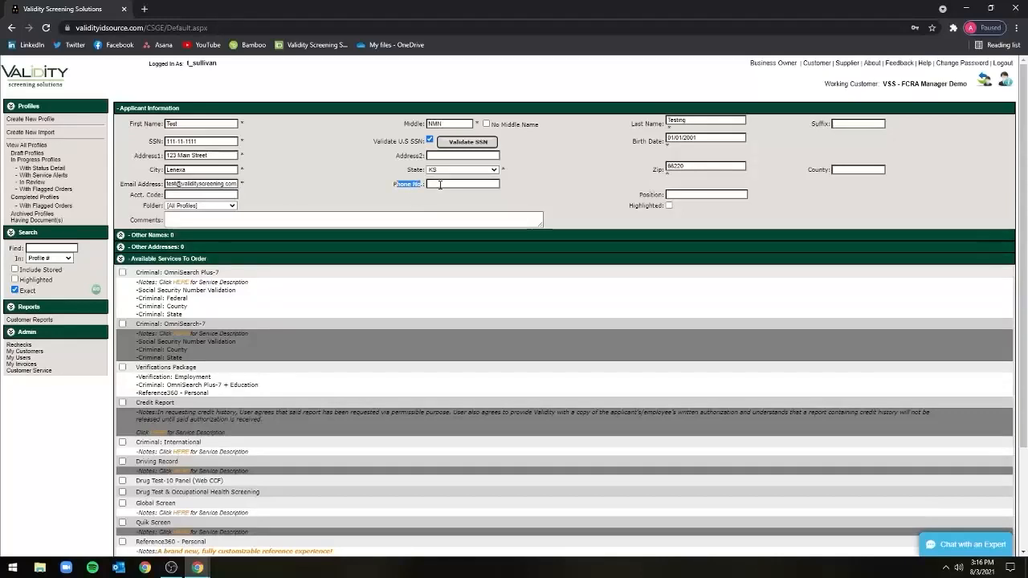
click(440, 185)
click(413, 185)
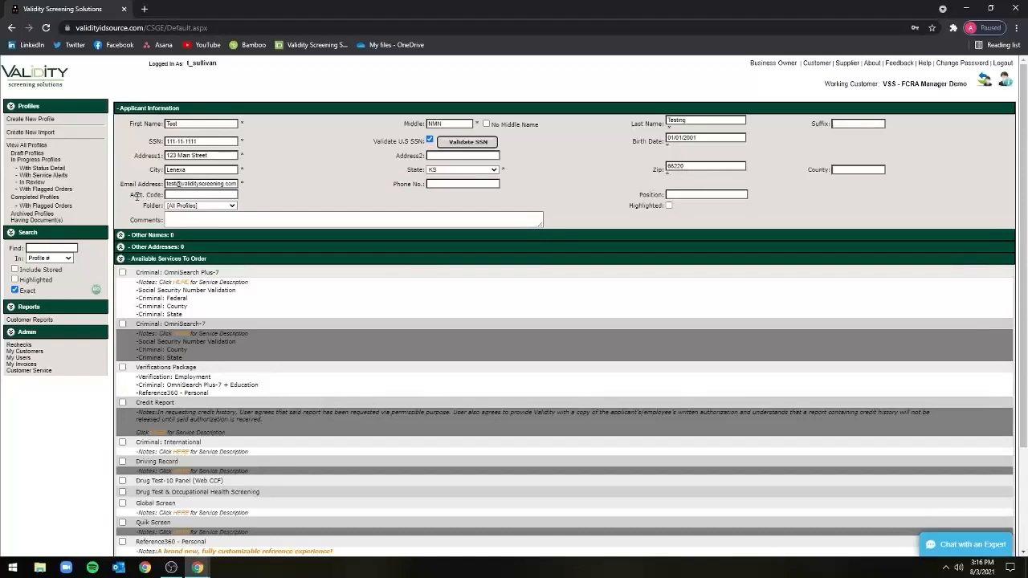
drag(639, 194, 676, 196)
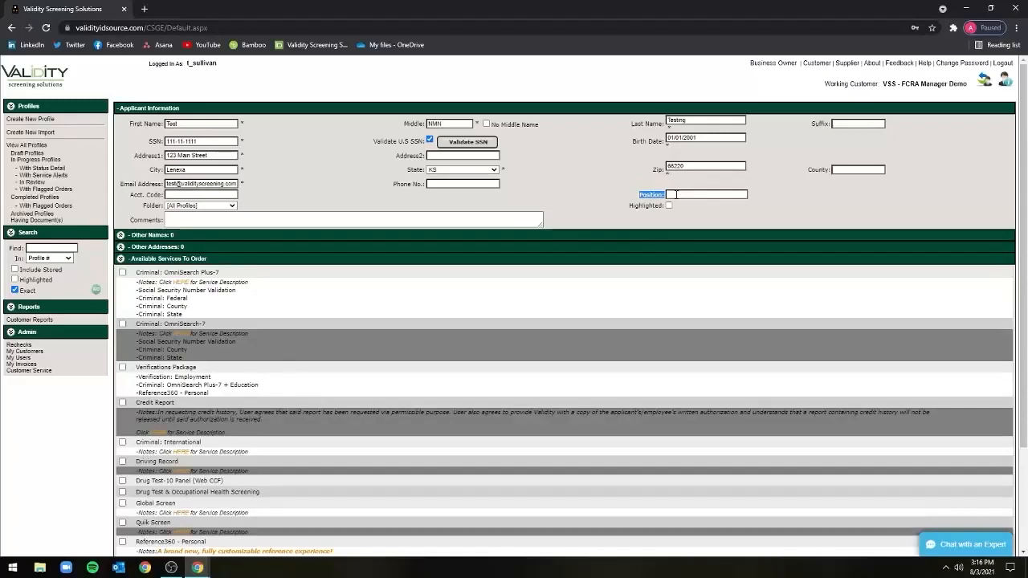
click(628, 197)
Tick Criminal: OmniSearch Plus-7, Driving Record and Verification: Employment, then Create Draft
scroll(383, 290, down, 3)
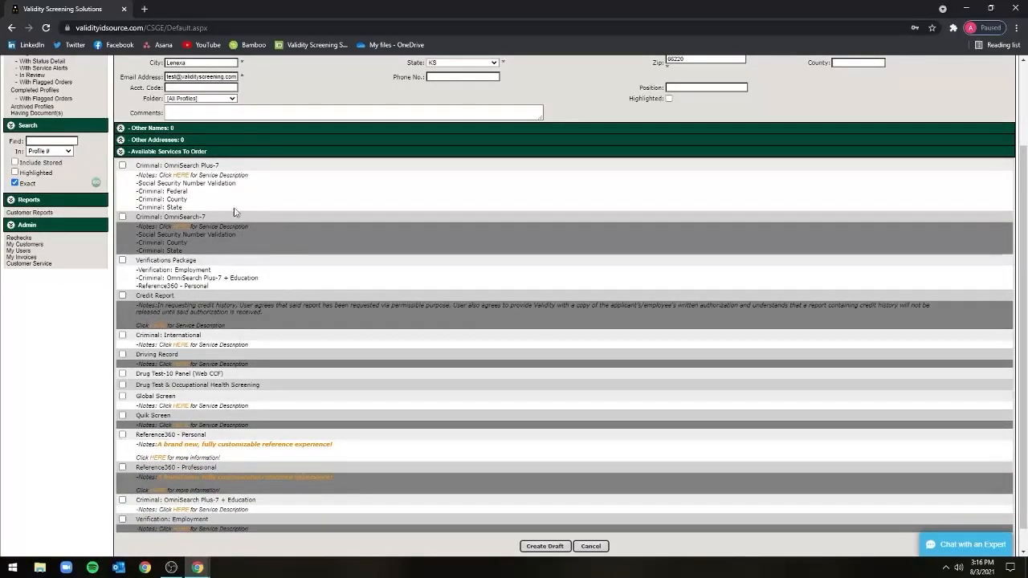
click(123, 166)
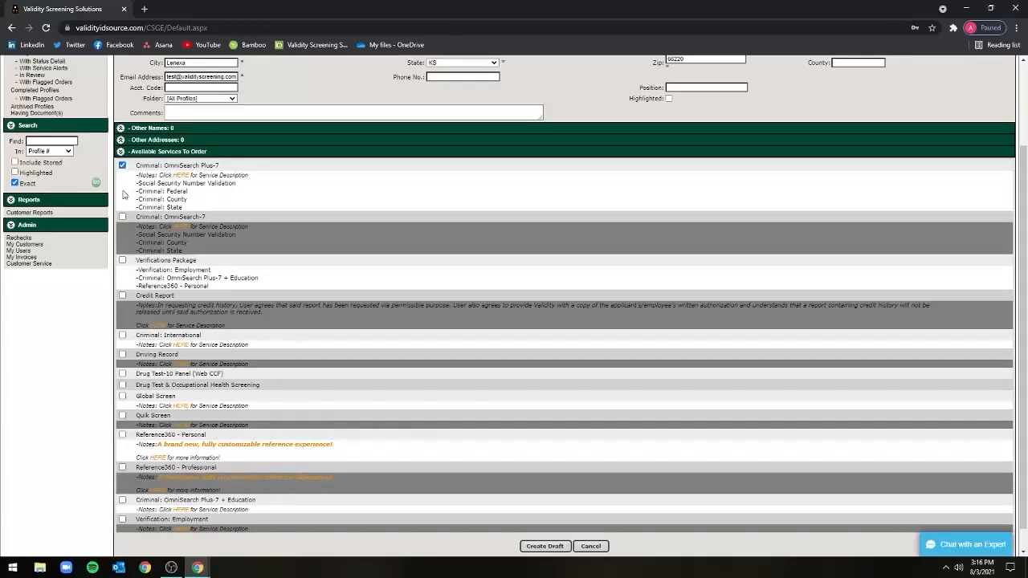
scroll(122, 207, down, 1)
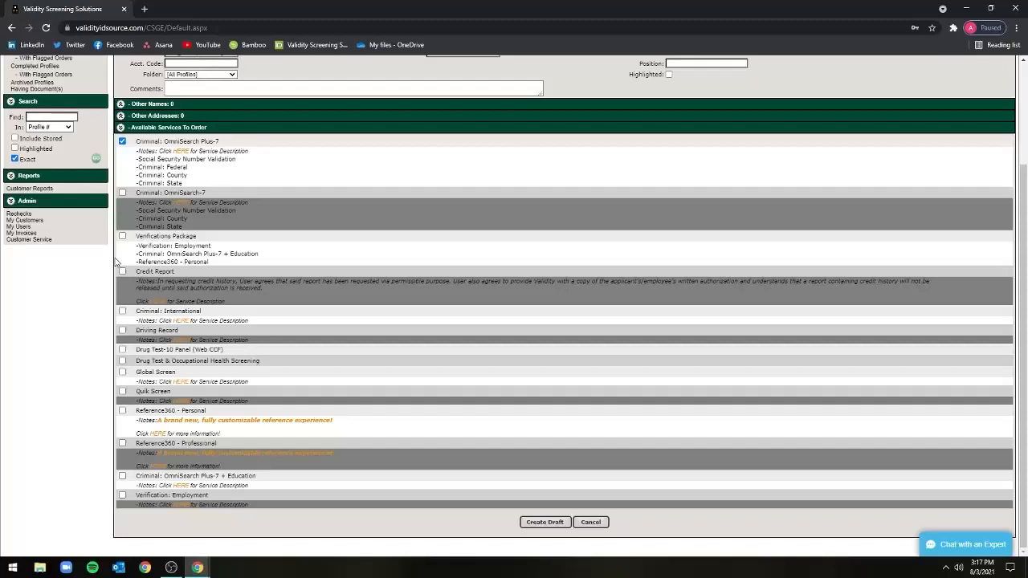
click(122, 331)
click(122, 495)
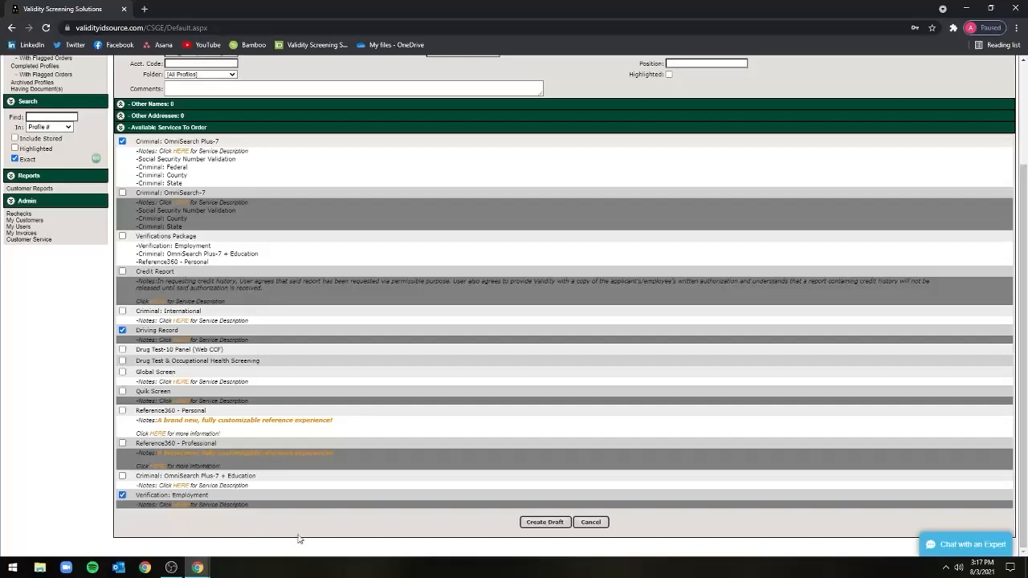
click(540, 523)
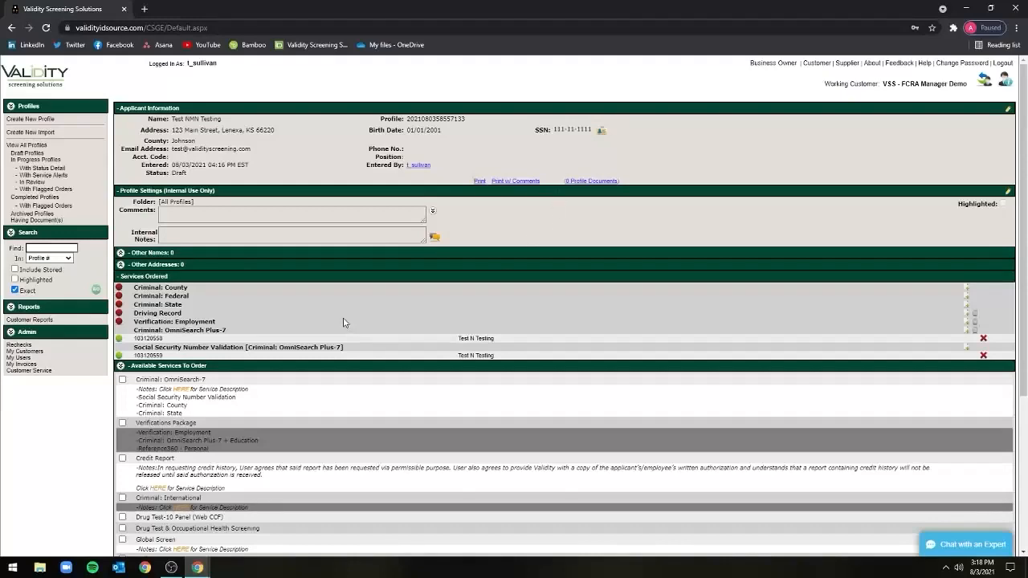
Scroll to Services Ordered and highlight the ordered criminal services
scroll(342, 322, down, 3)
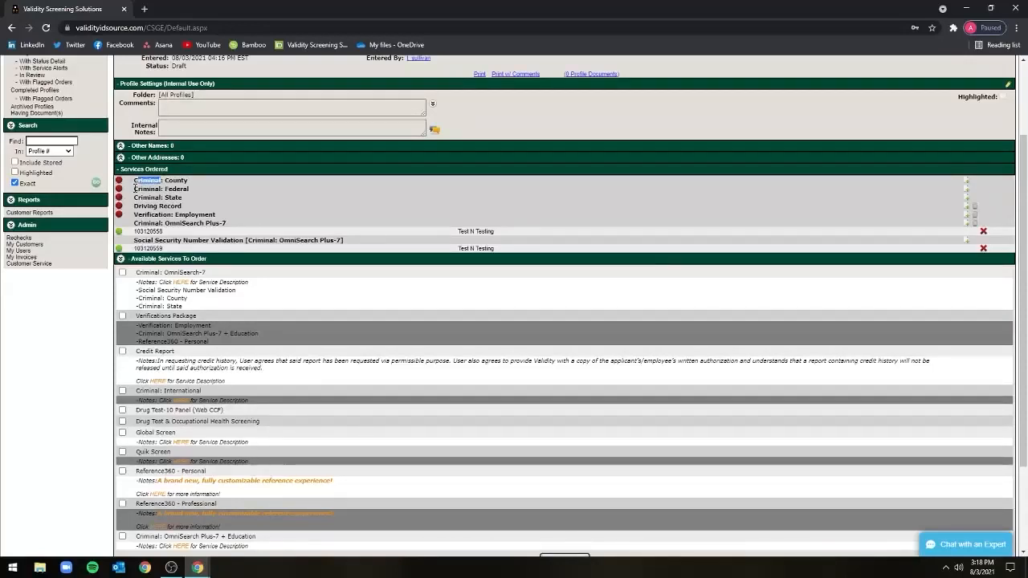
drag(133, 189, 161, 196)
Open a new order form from the Verification: Employment row
click(161, 197)
click(968, 222)
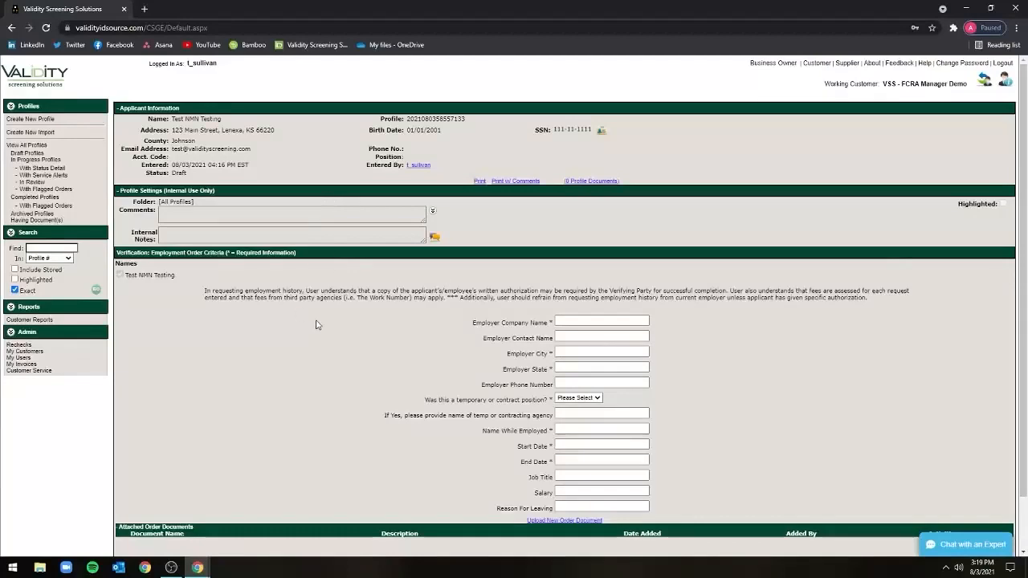
scroll(313, 321, down, 1)
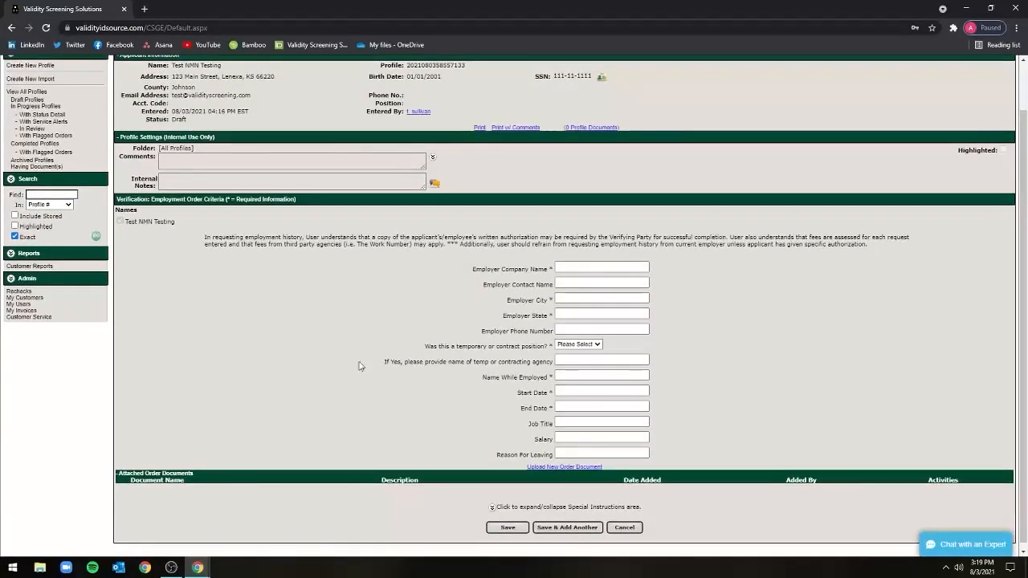
scroll(122, 244, up, 1)
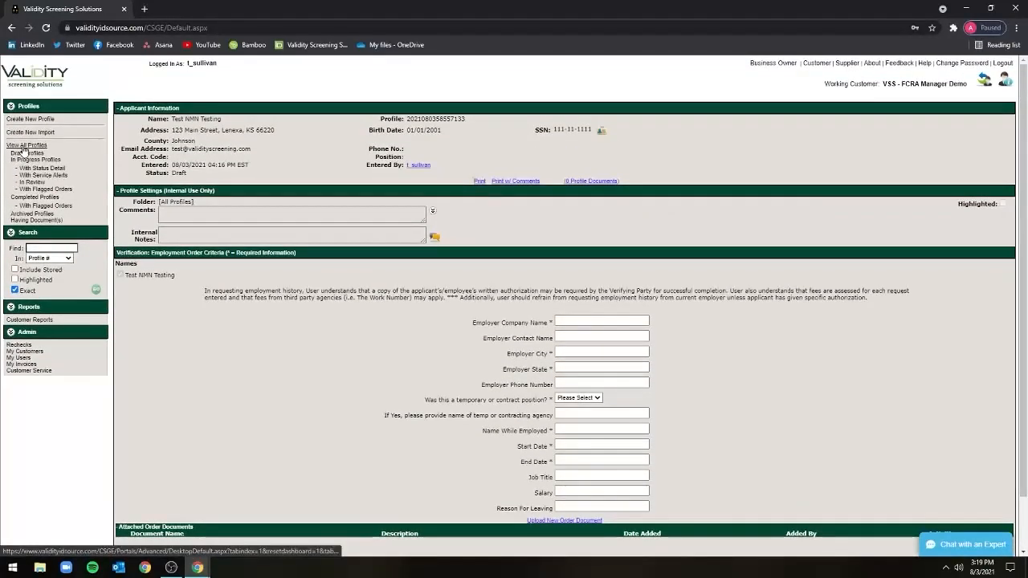
Go back, reload, and reopen the test applicant's profile from Draft Profiles
click(11, 28)
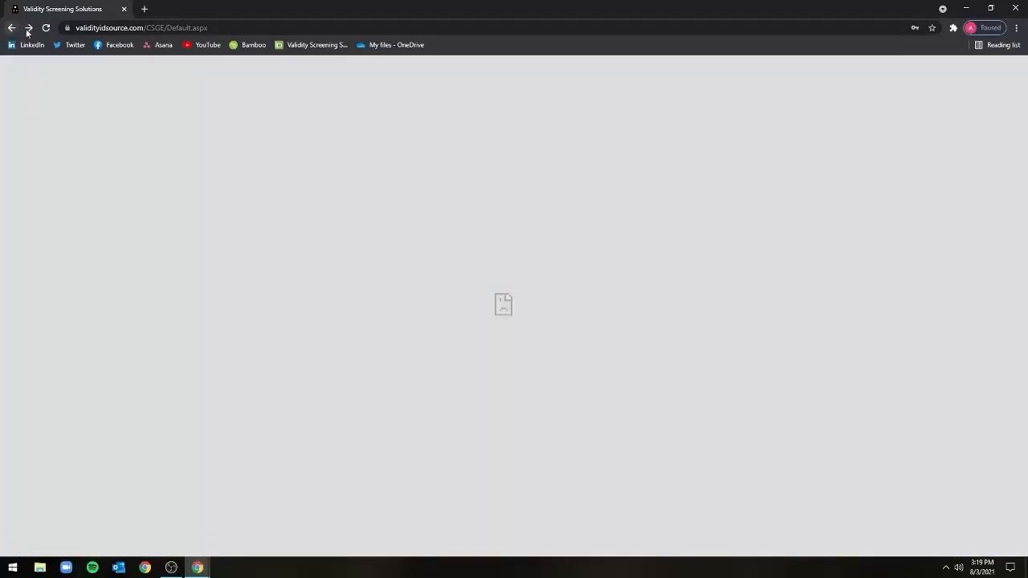
click(100, 29)
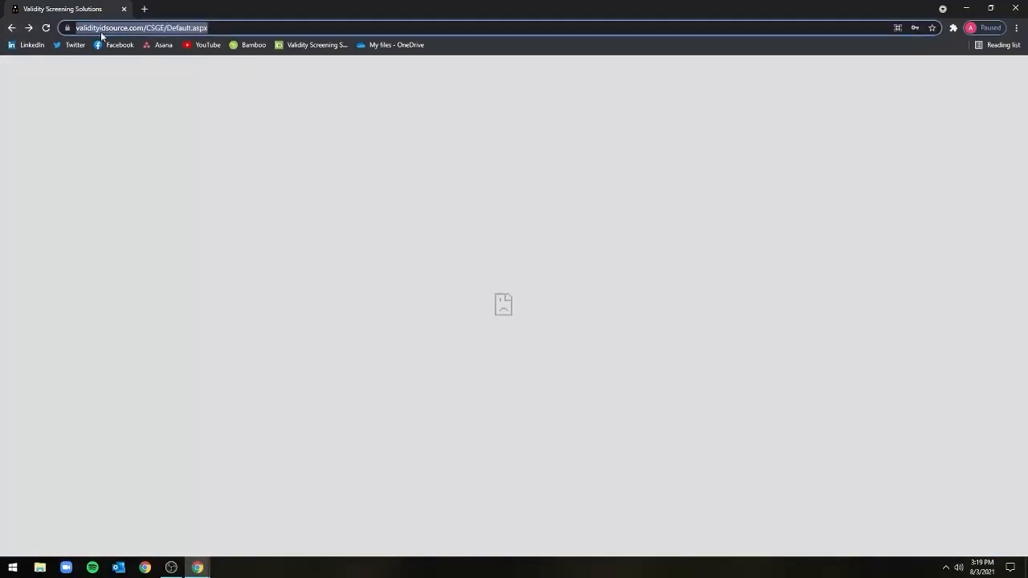
key(Return)
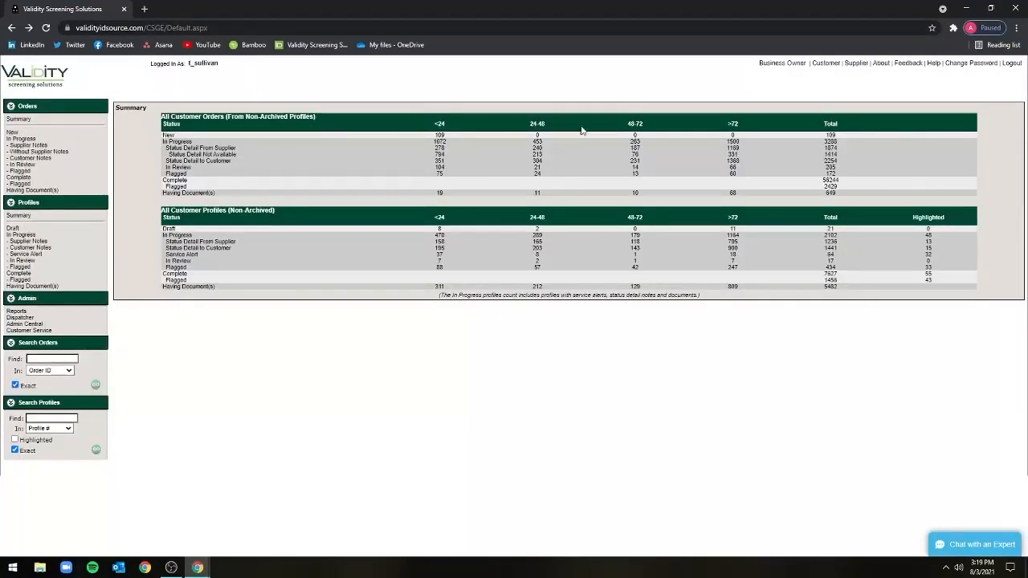
click(825, 63)
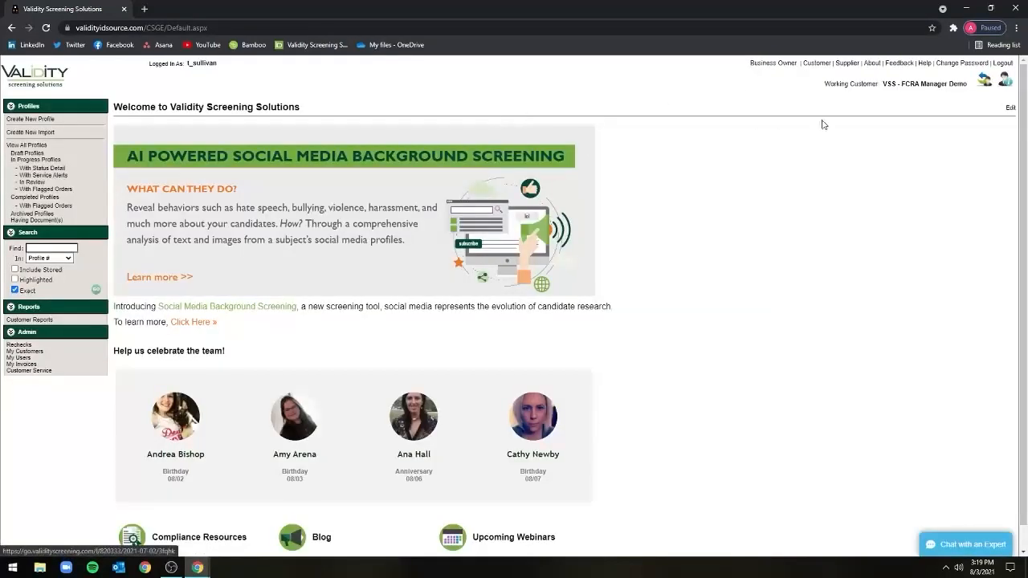
click(27, 145)
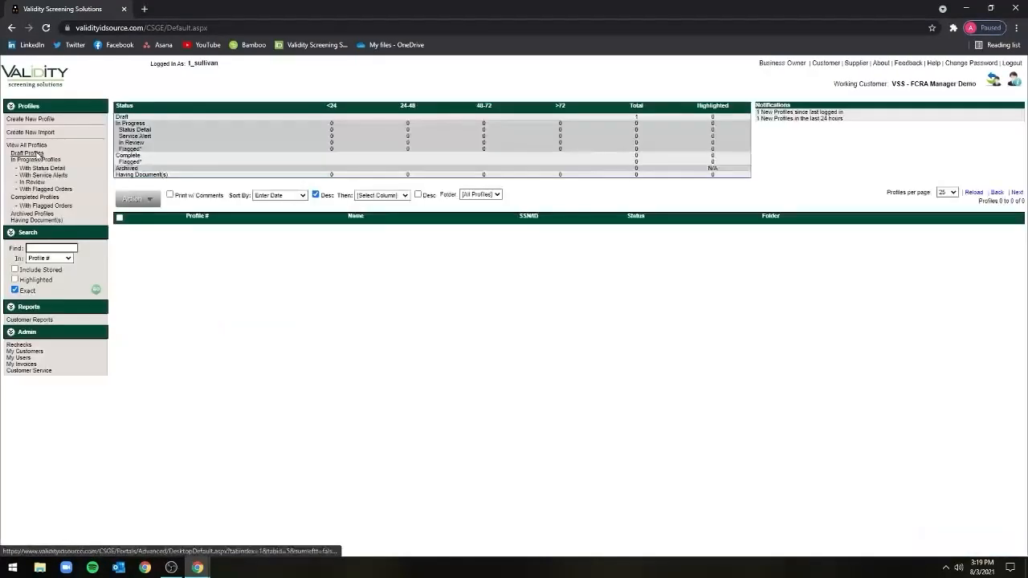
click(35, 154)
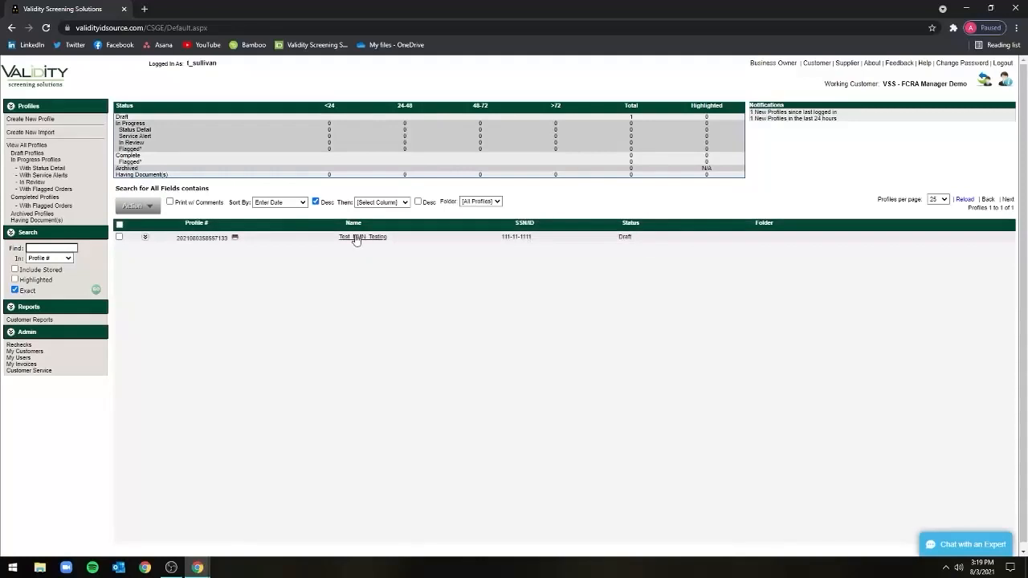
click(356, 238)
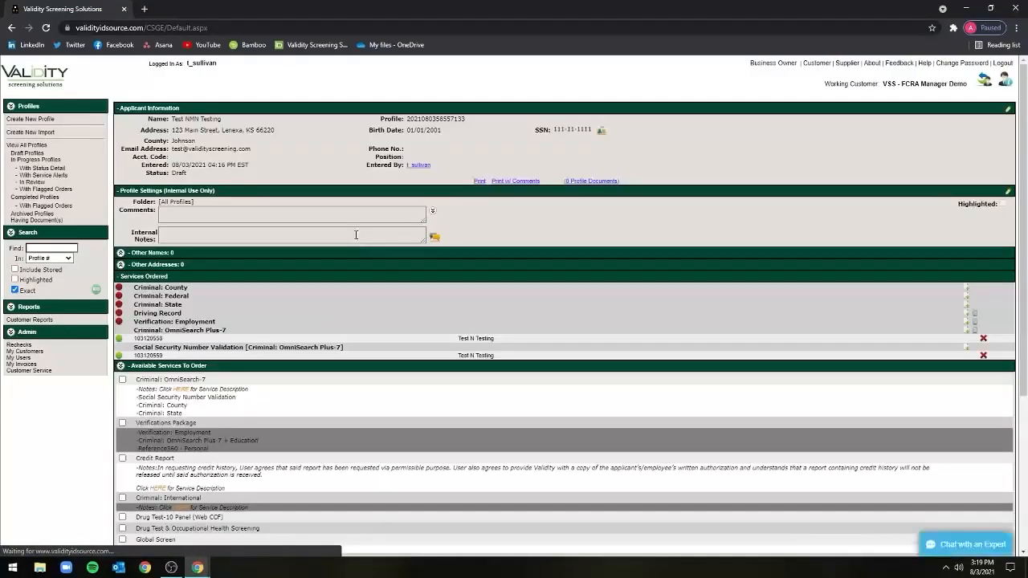
Save a Driving Record order for license state KS with a format-validated license number
click(967, 322)
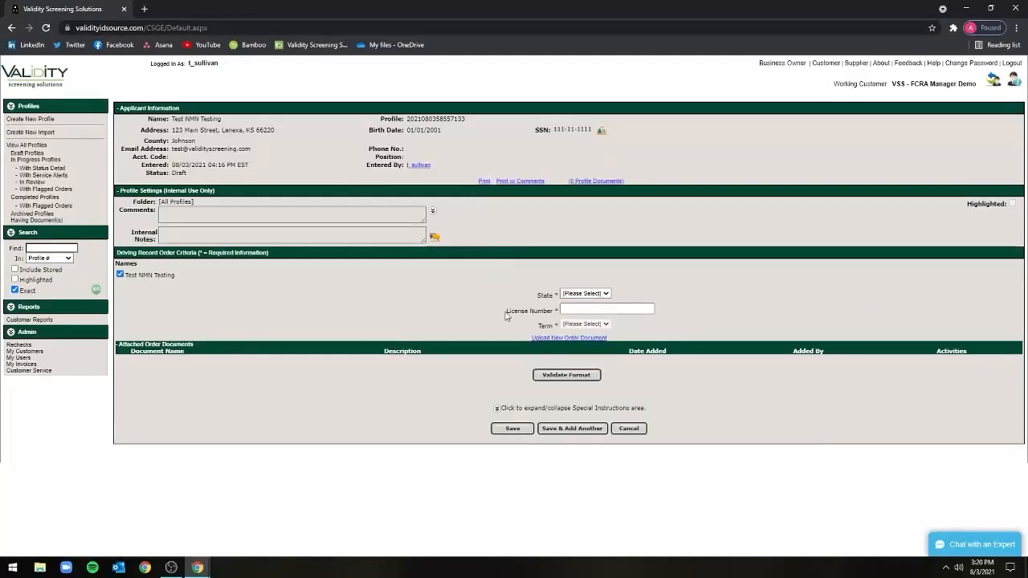
click(589, 294)
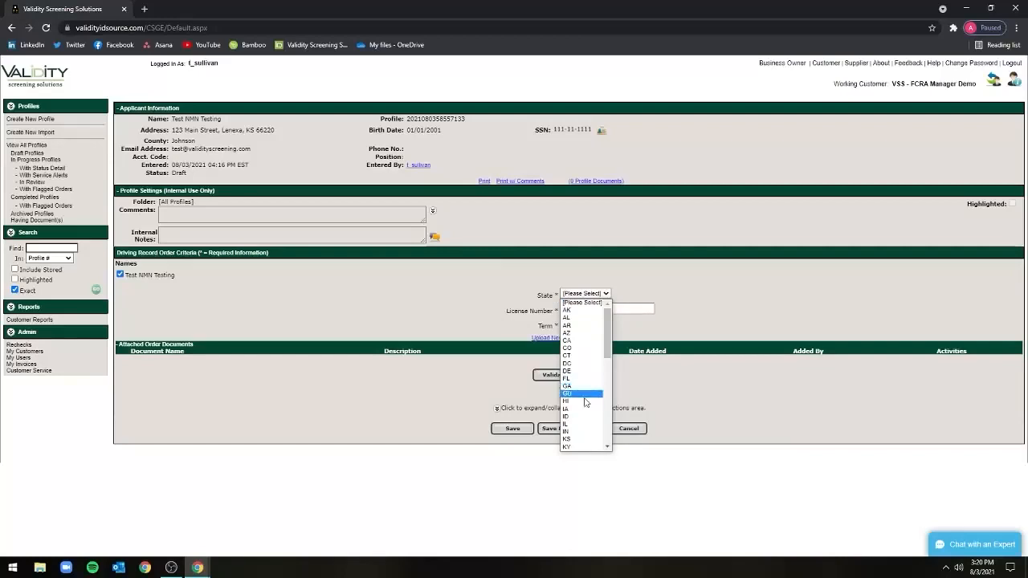
click(575, 438)
click(578, 307)
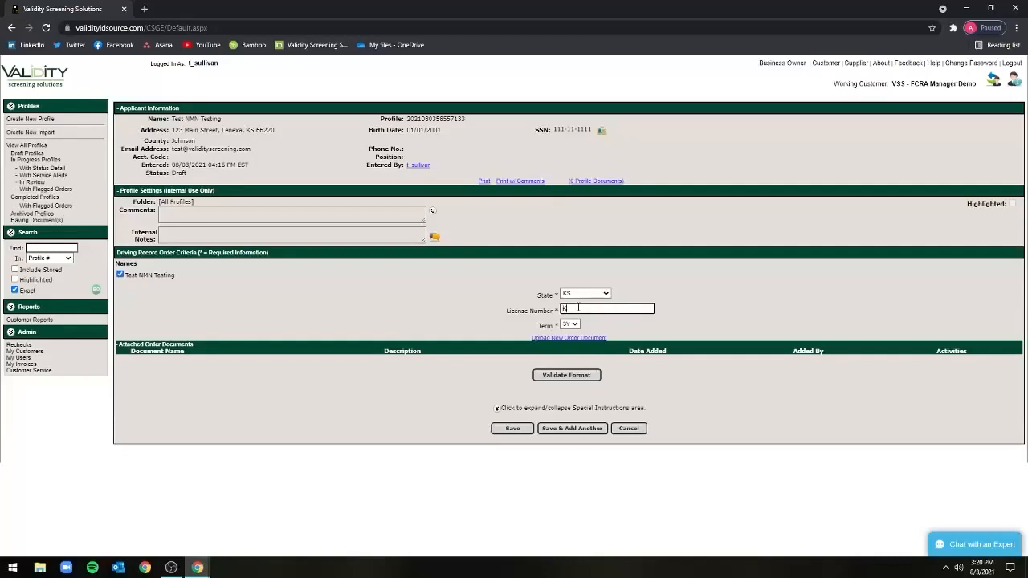
text(K123456789)
click(465, 311)
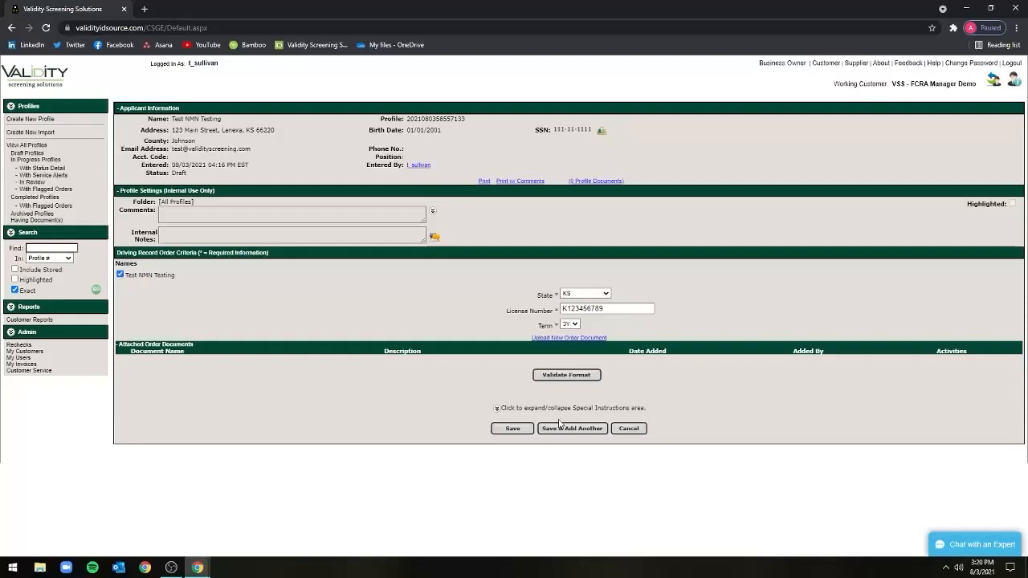
click(565, 375)
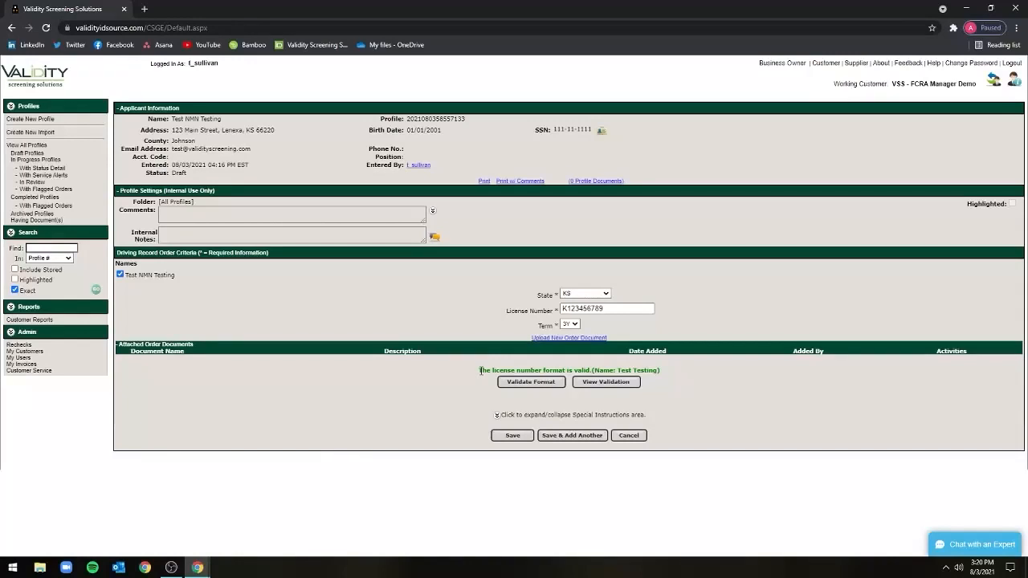
click(512, 440)
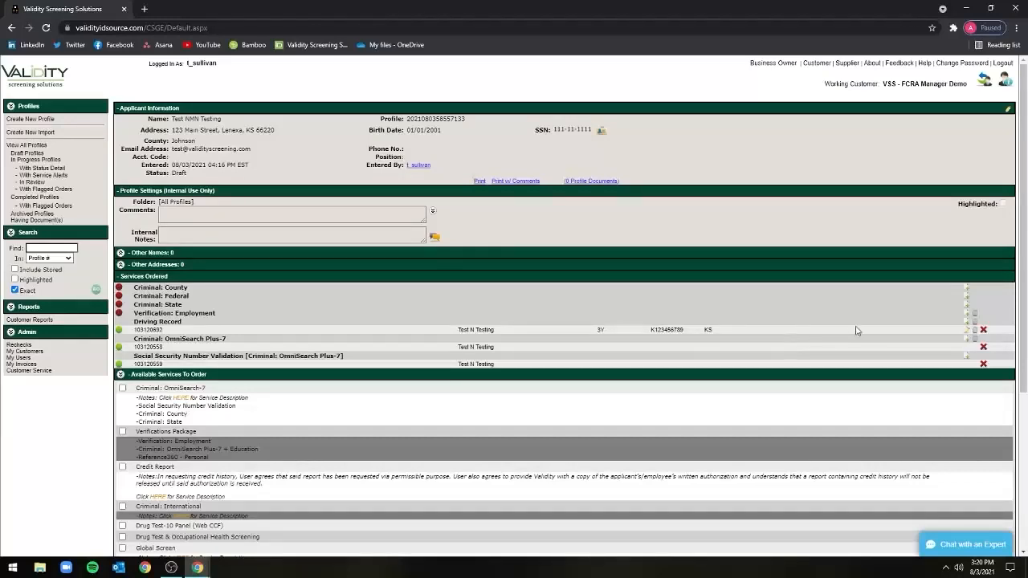
Enter employer ABC Company in Olathe, KS on a new employment verification order
click(966, 314)
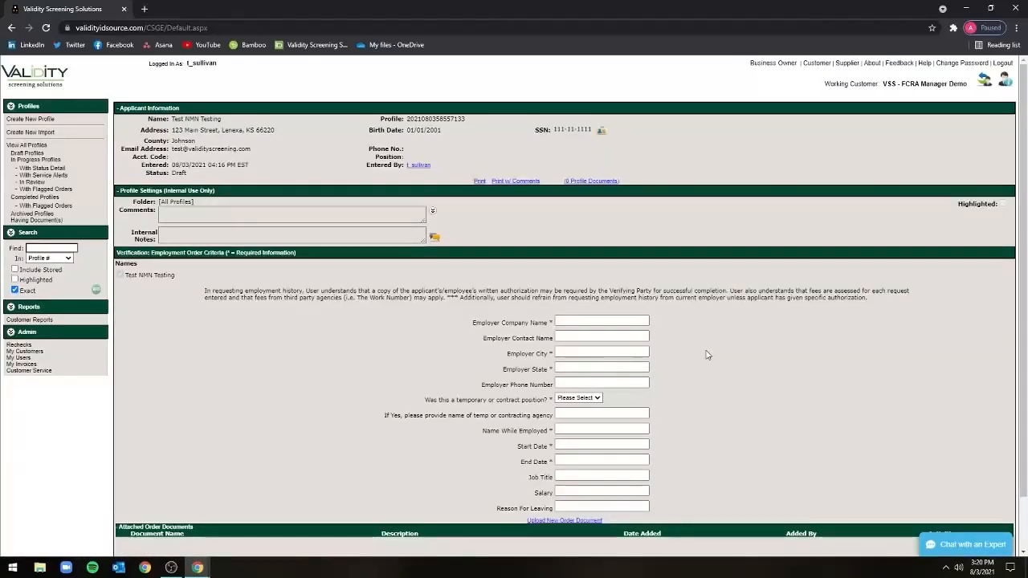
scroll(704, 355, down, 1)
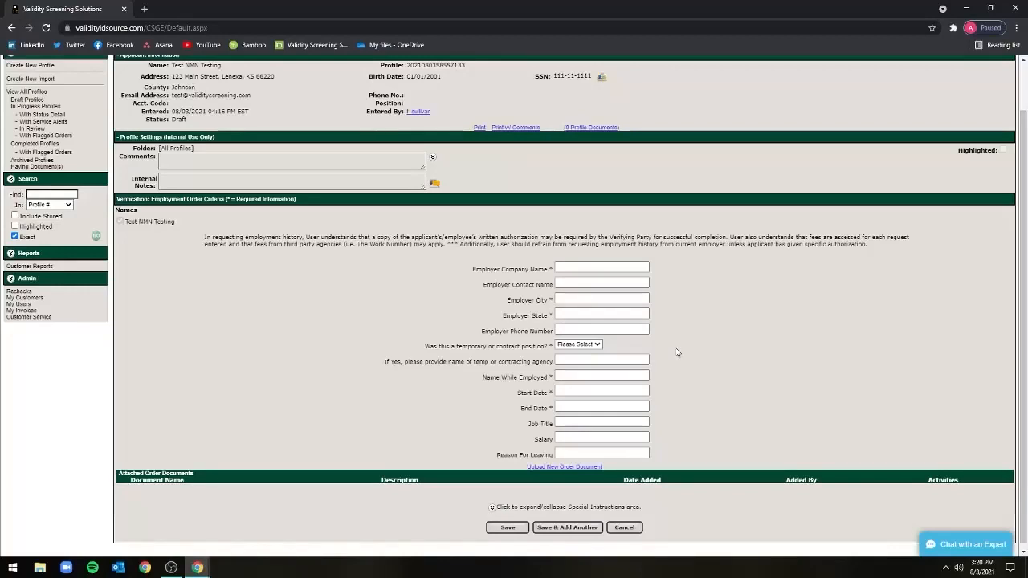
scroll(677, 351, down, 1)
click(565, 261)
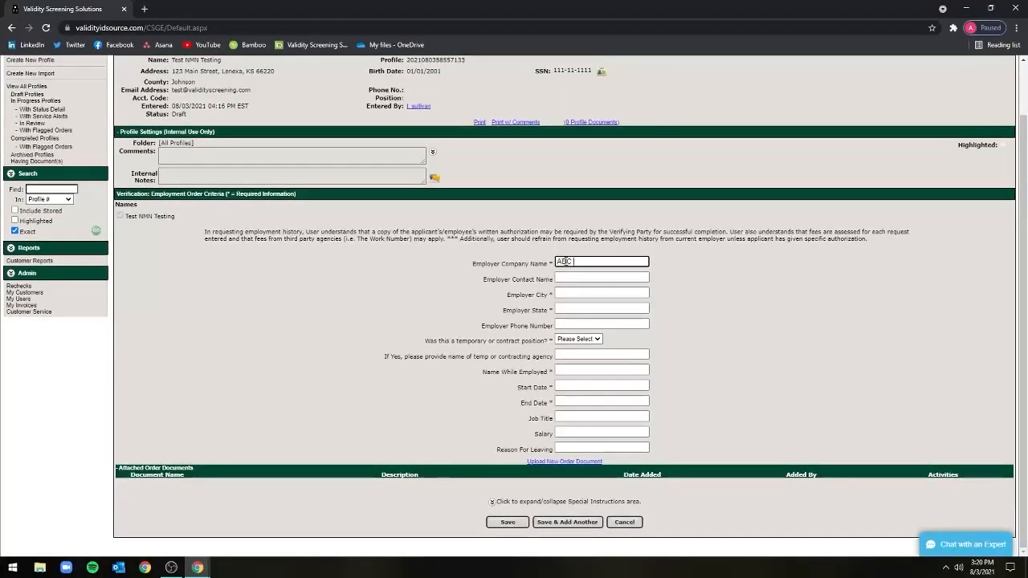
text(ABC )
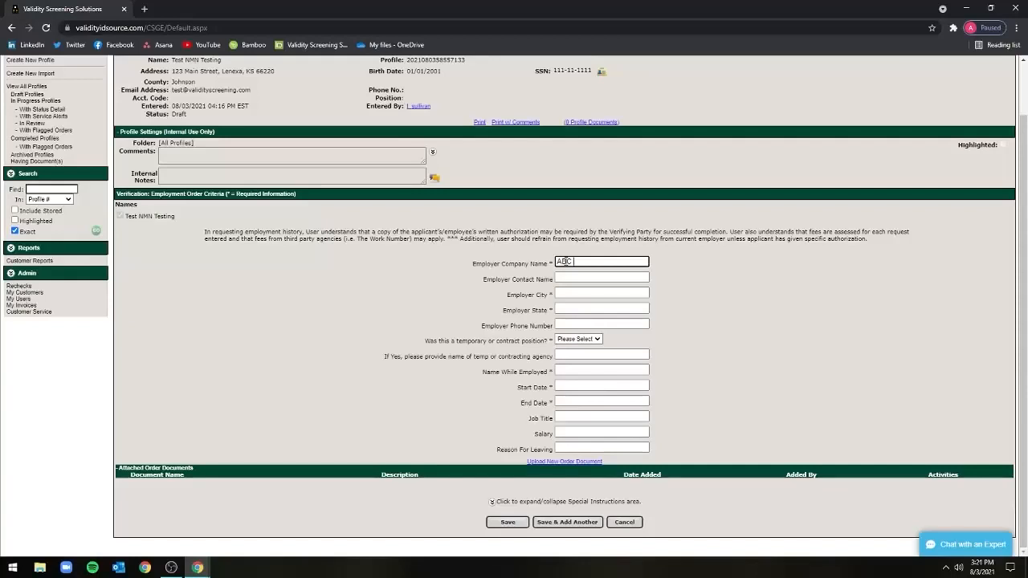
text(Company)
key(Tab)
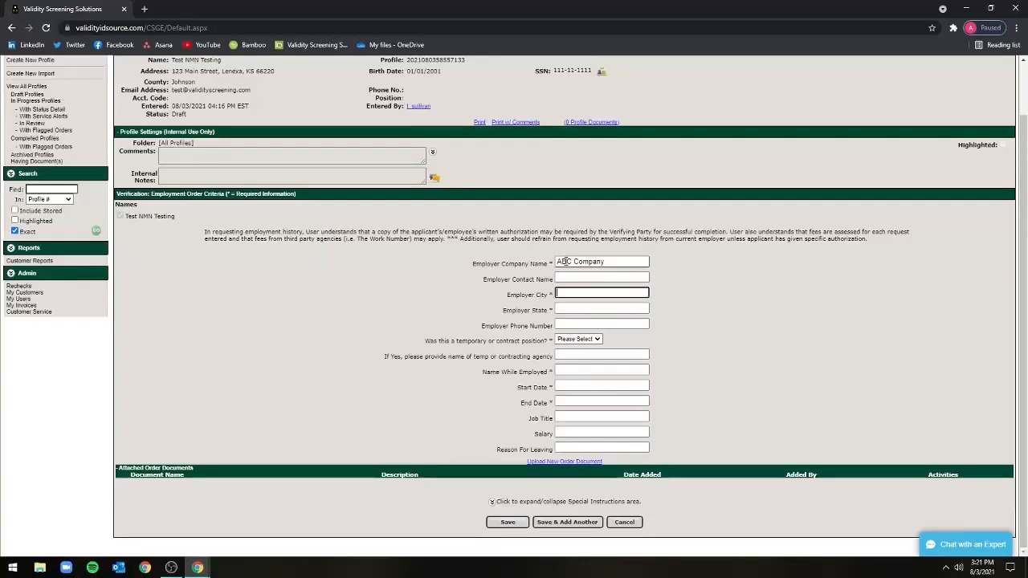
text(Olathe)
key(Tab)
key(Tab)
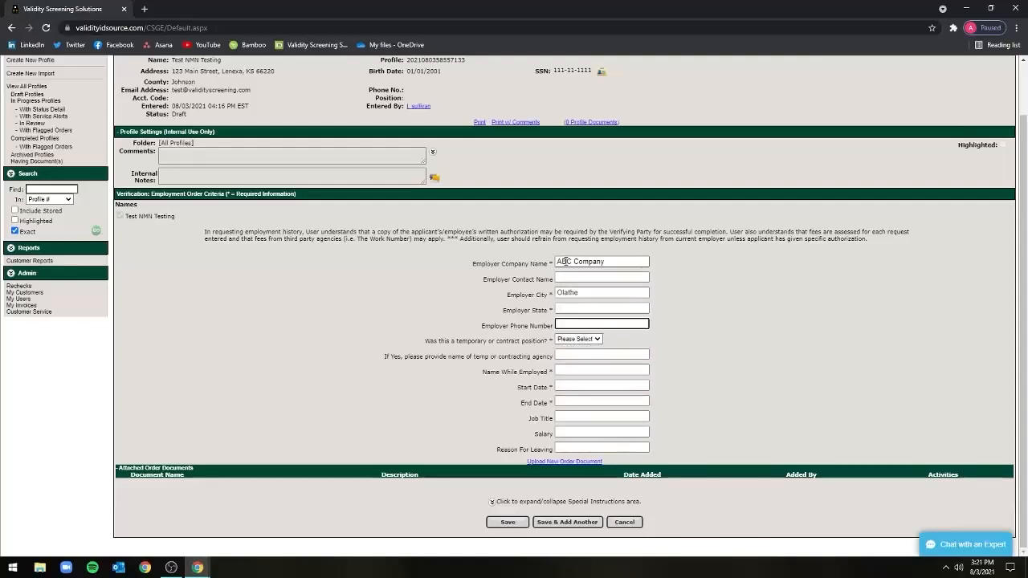
click(562, 305)
text(KS)
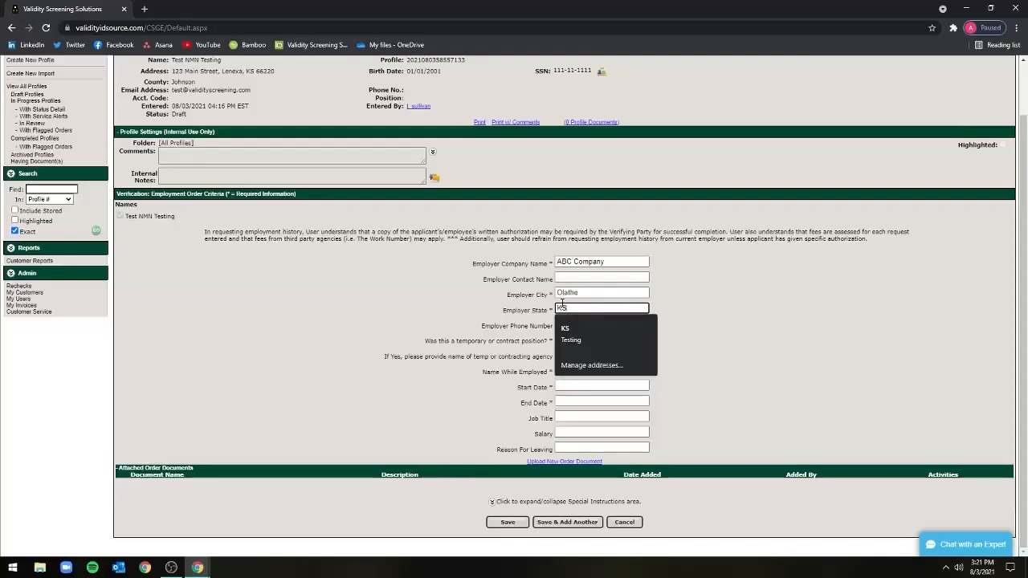
key(Tab)
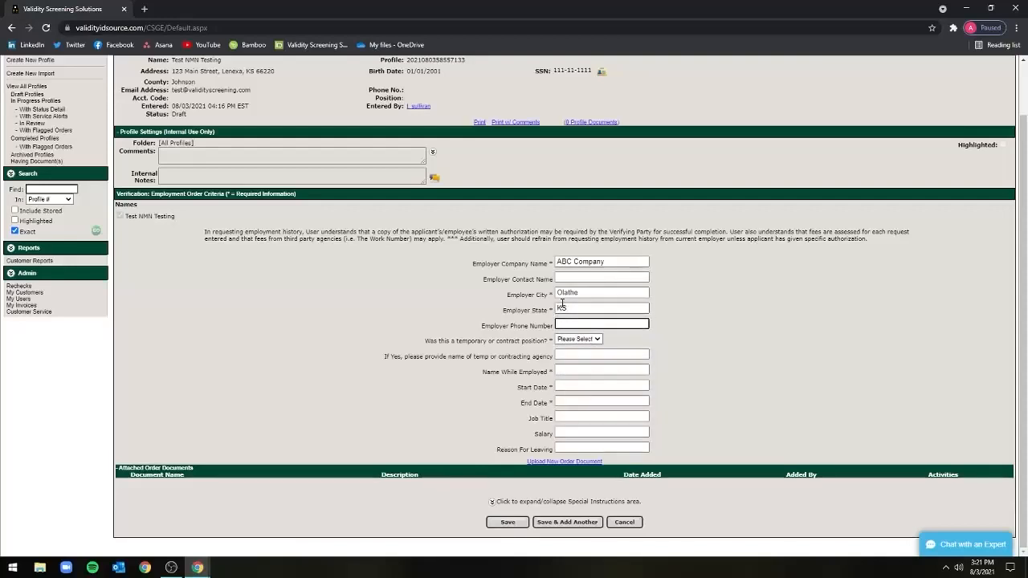
Mark the position non-temporary, add the name while employed, and dates 01/01/2001–01/01/2005
click(572, 338)
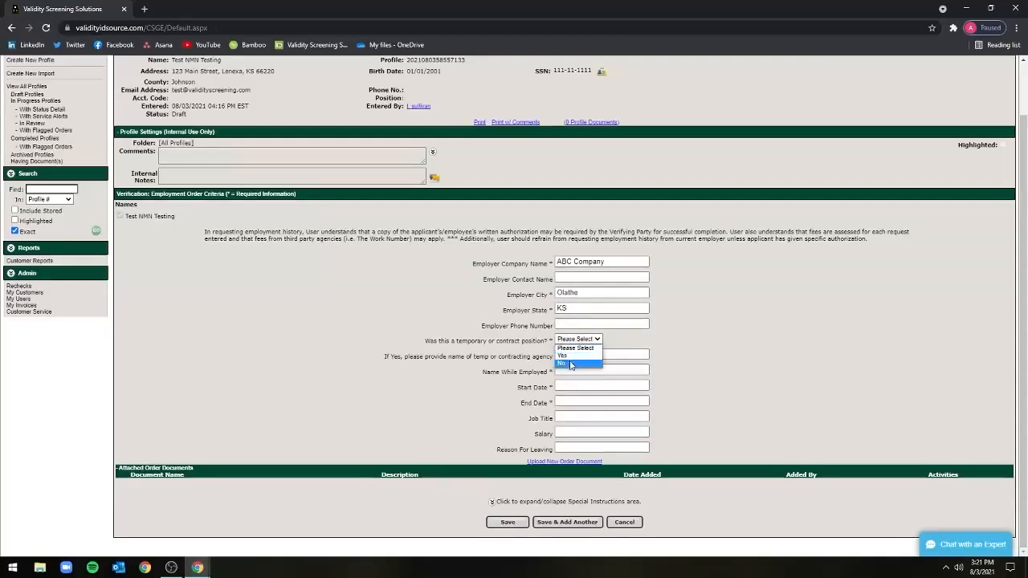
click(576, 358)
click(567, 370)
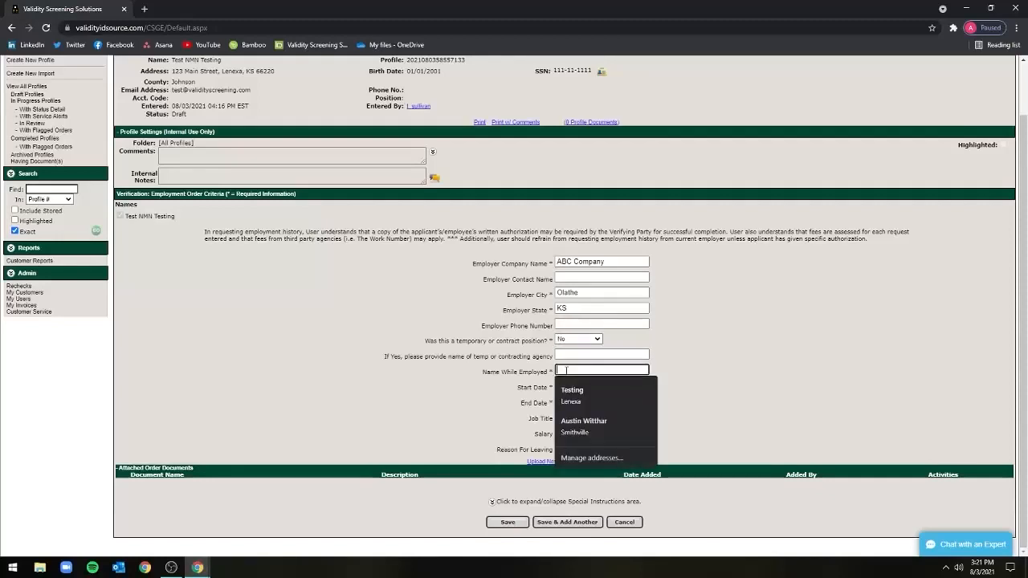
text(Test)
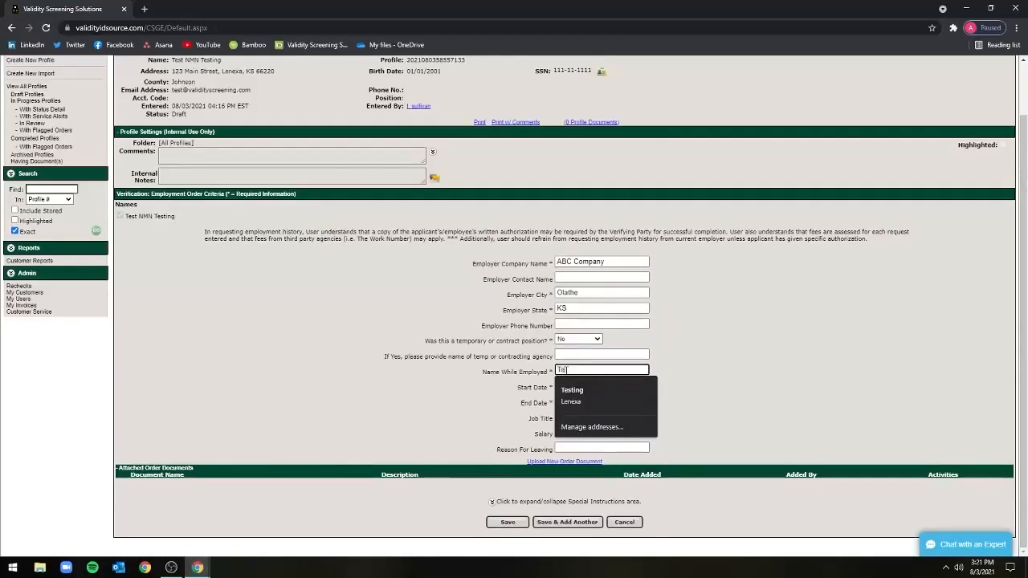
text( T)
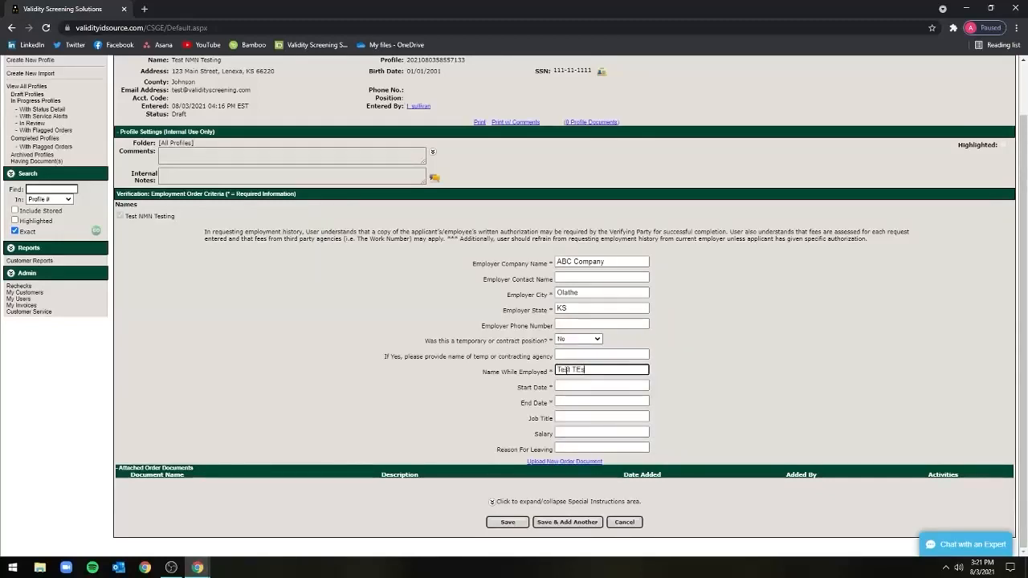
text(es)
key(Tab)
text(0)
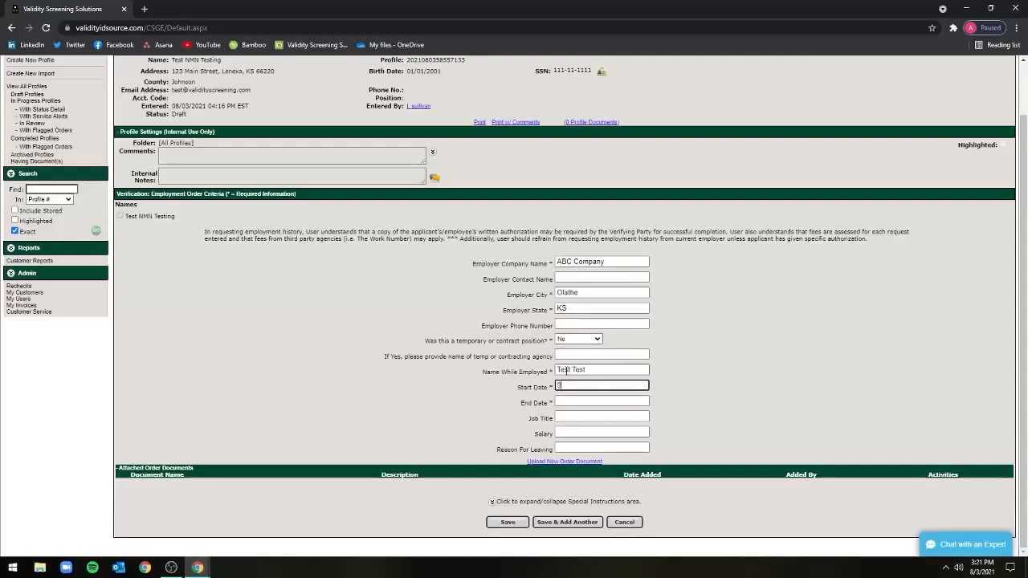
text(1/01/2001)
key(Tab)
text(01/01)
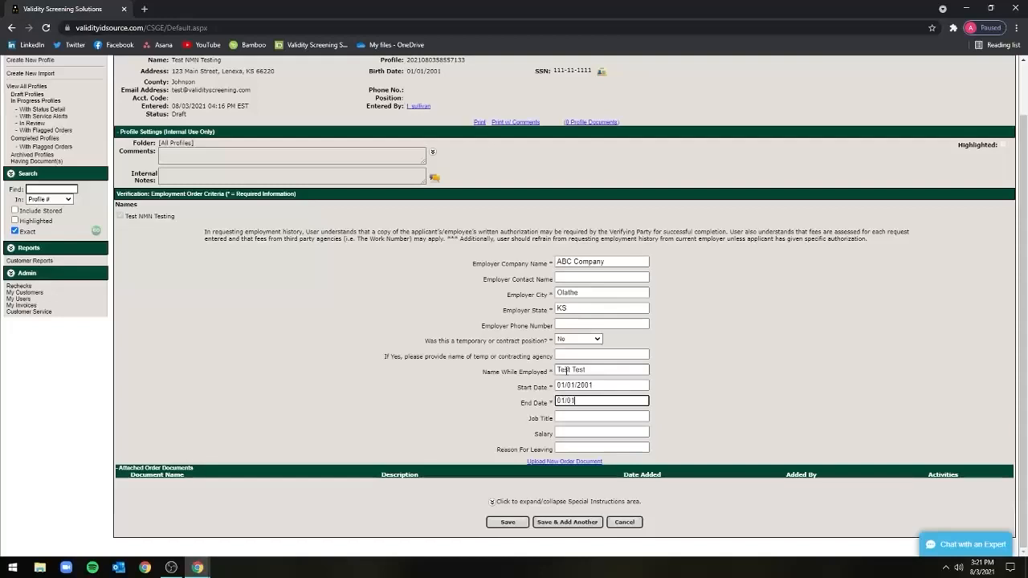
text(/2005)
key(Tab)
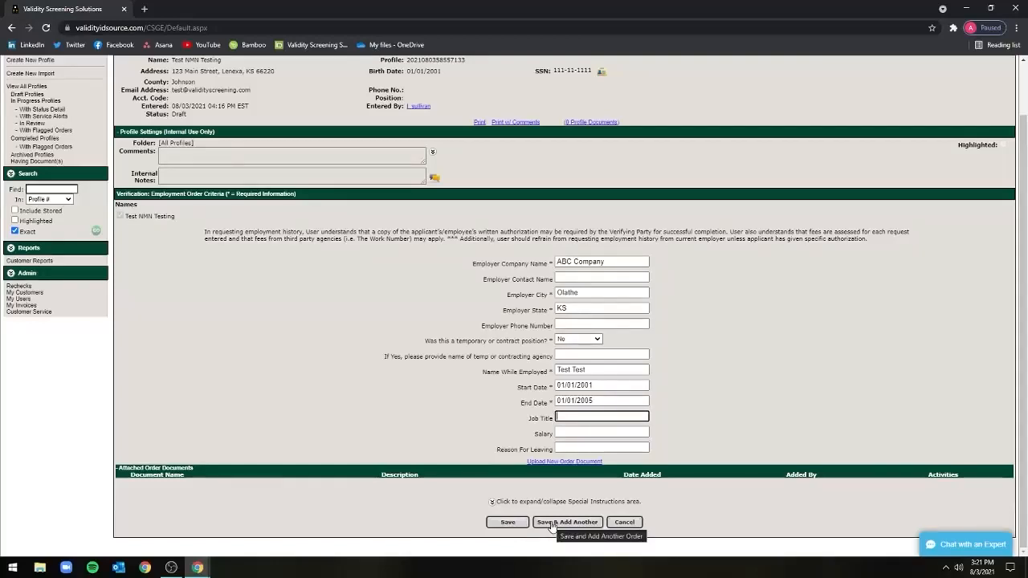
Save the employment order and check its Olathe, KS, ABC Company details
click(506, 523)
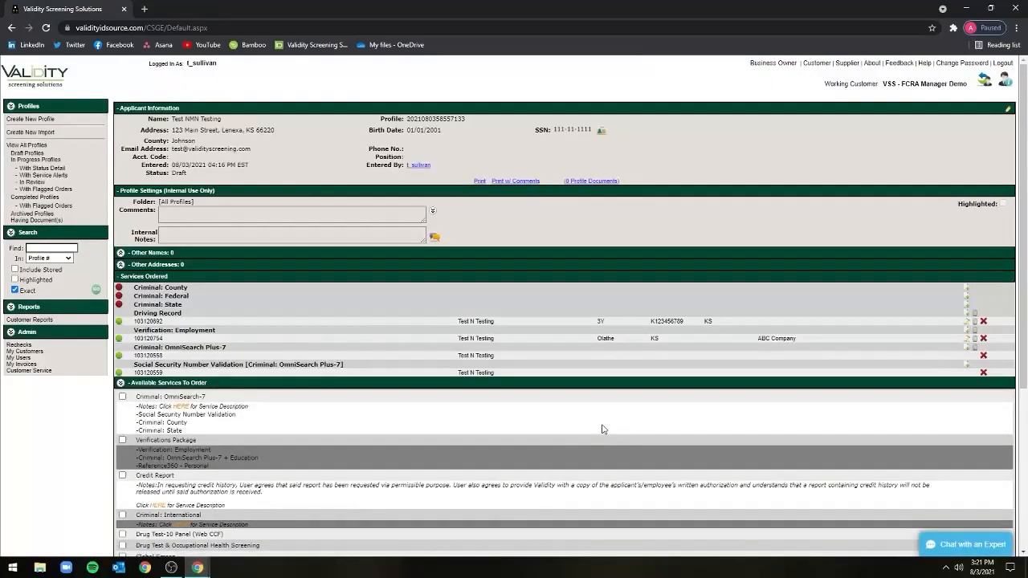
scroll(603, 429, down, 1)
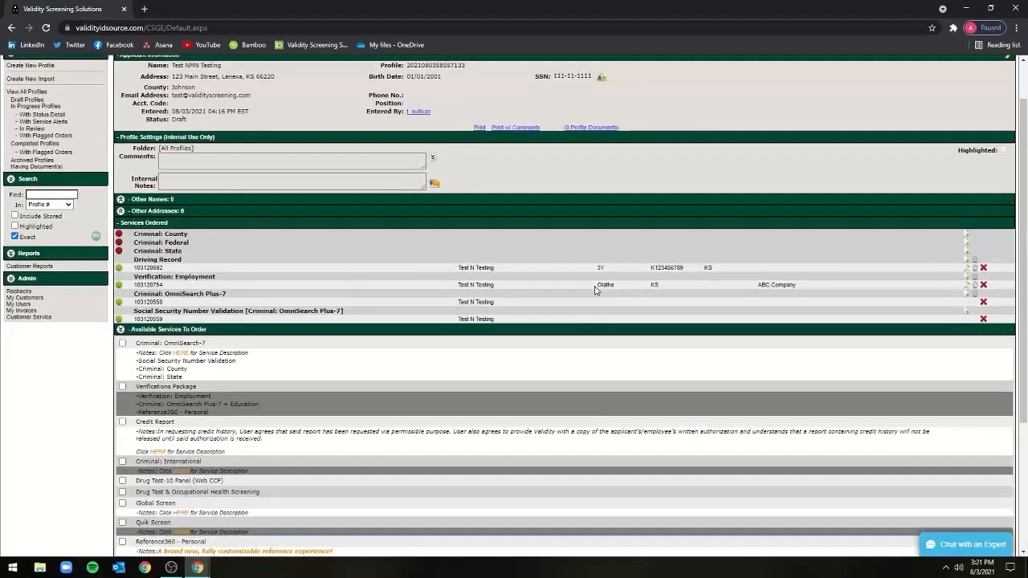
drag(595, 290, 805, 287)
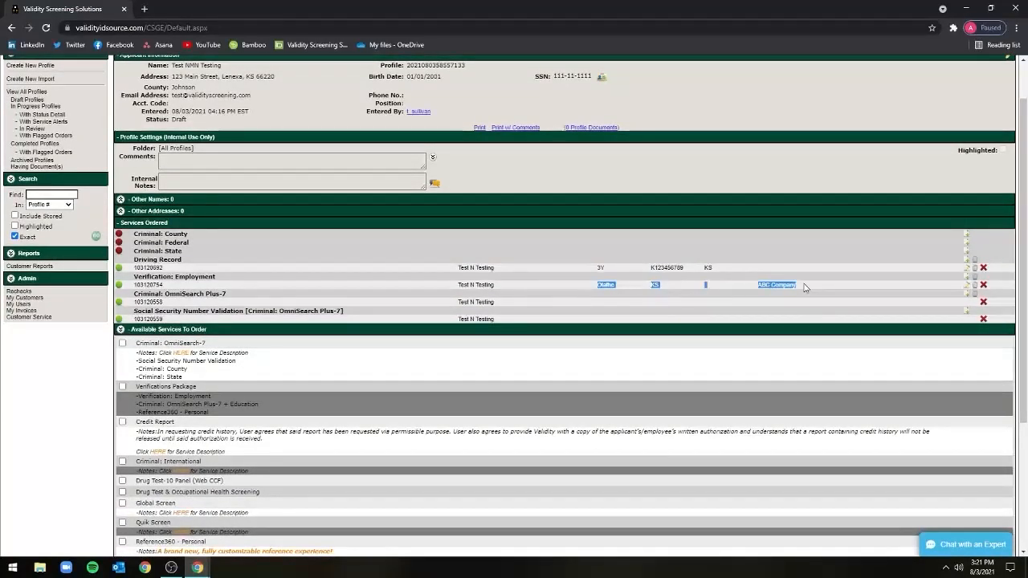
click(806, 288)
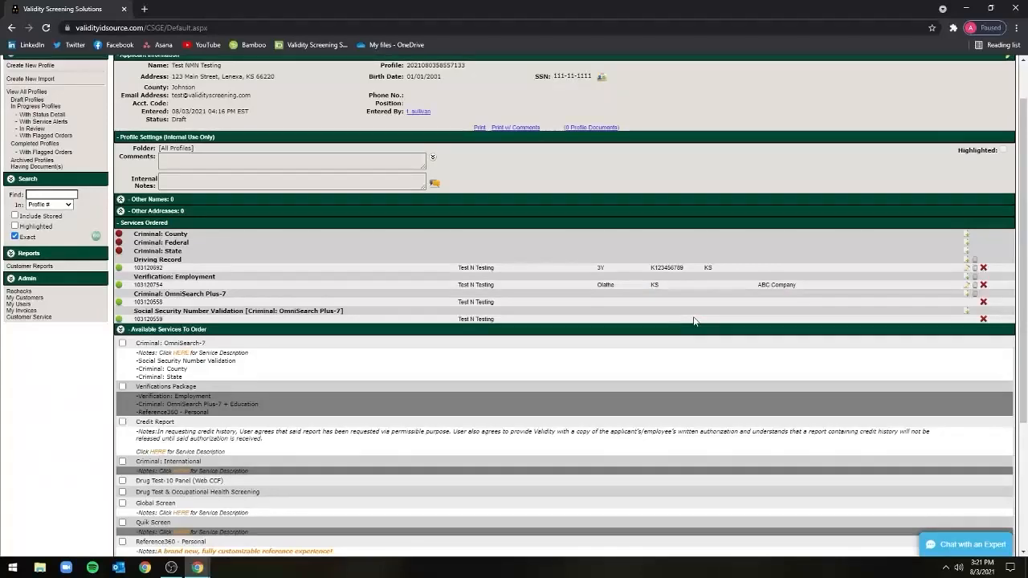
Accept the authorization statement and transmit the request, confirming the prompt
scroll(694, 320, down, 1)
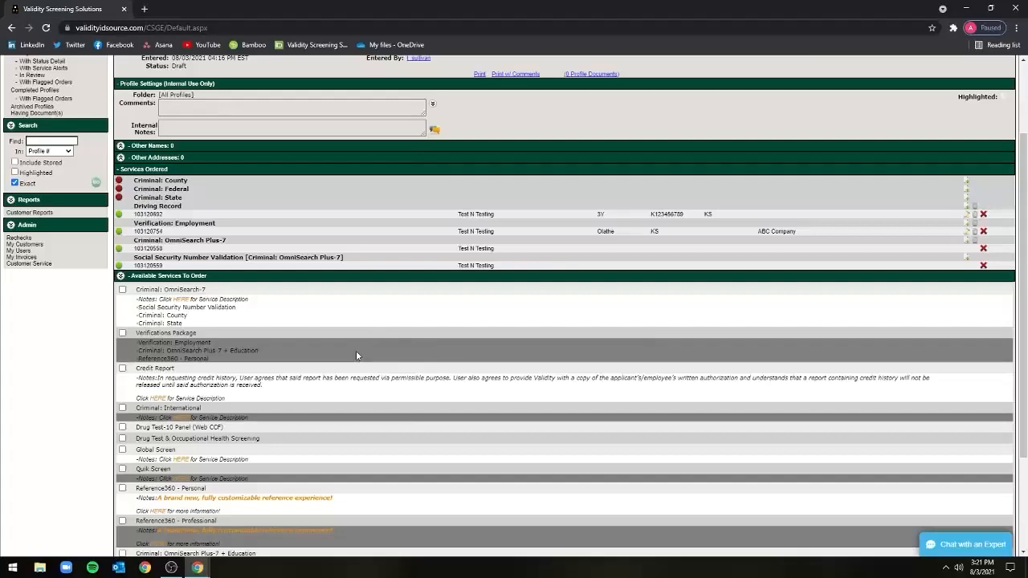
scroll(355, 342, down, 3)
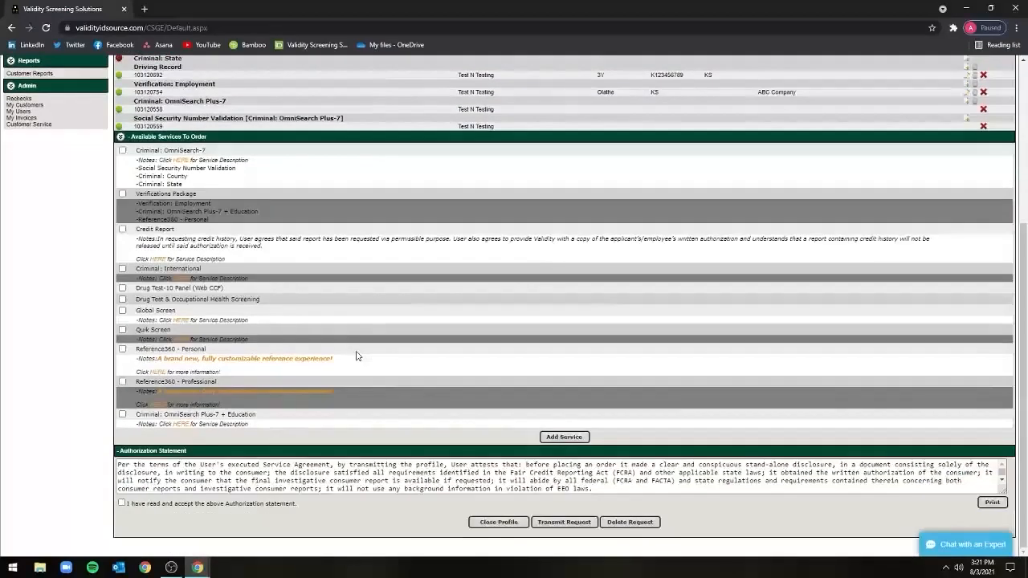
click(122, 504)
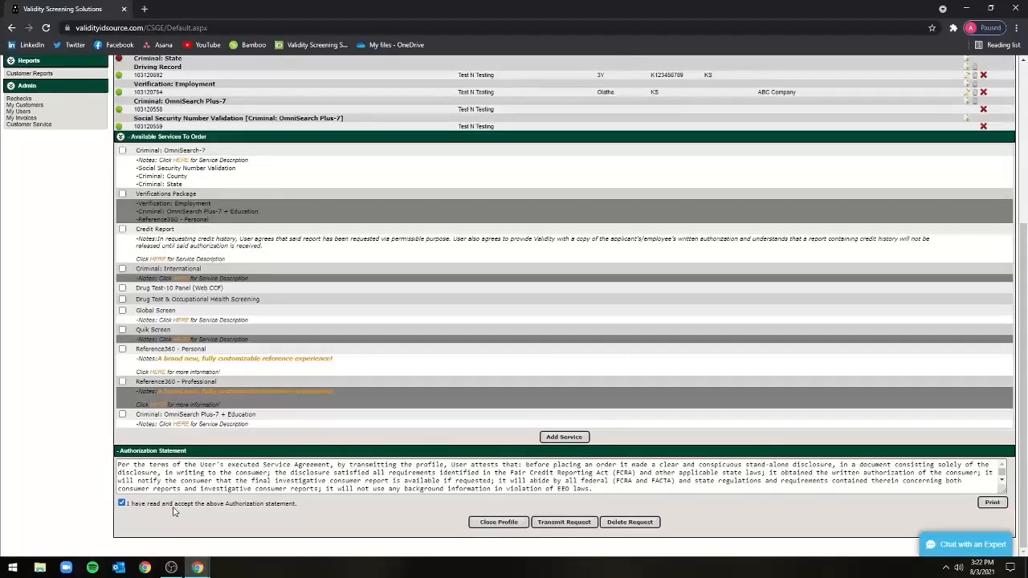
click(553, 524)
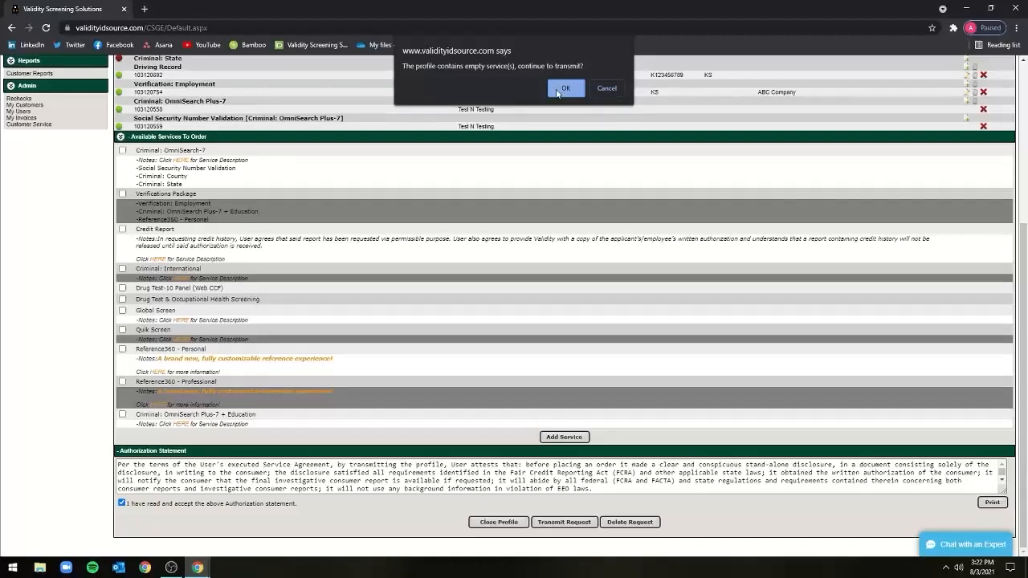
click(609, 90)
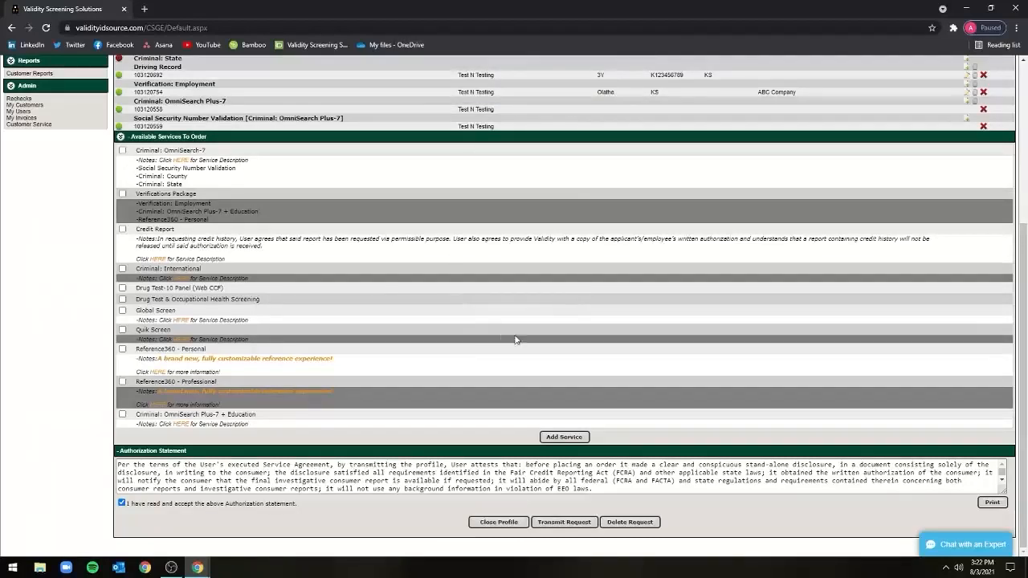
scroll(528, 319, up, 4)
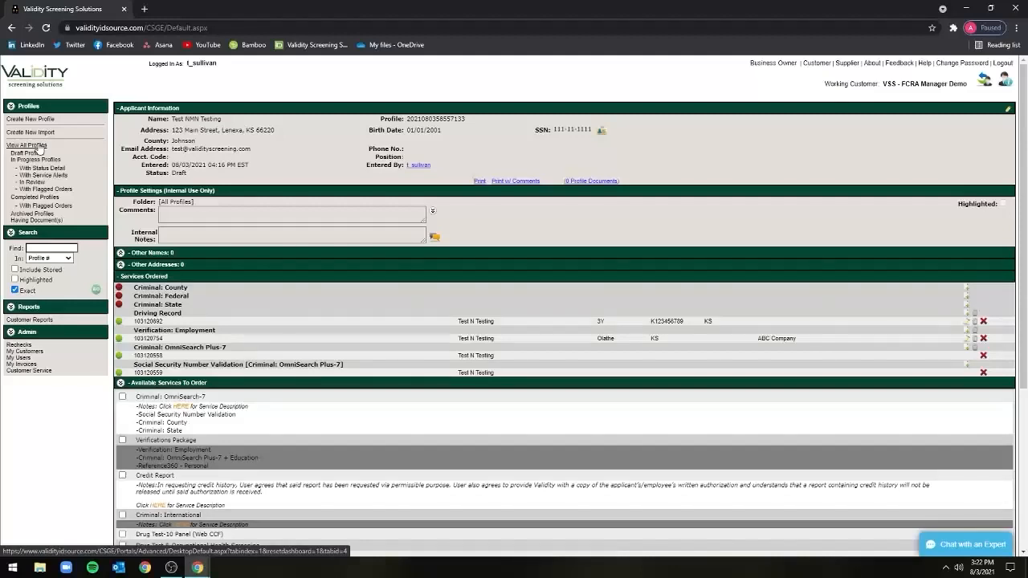
Show the profiles dashboard with one Draft profile, then bring OBS Studio to the front
click(37, 147)
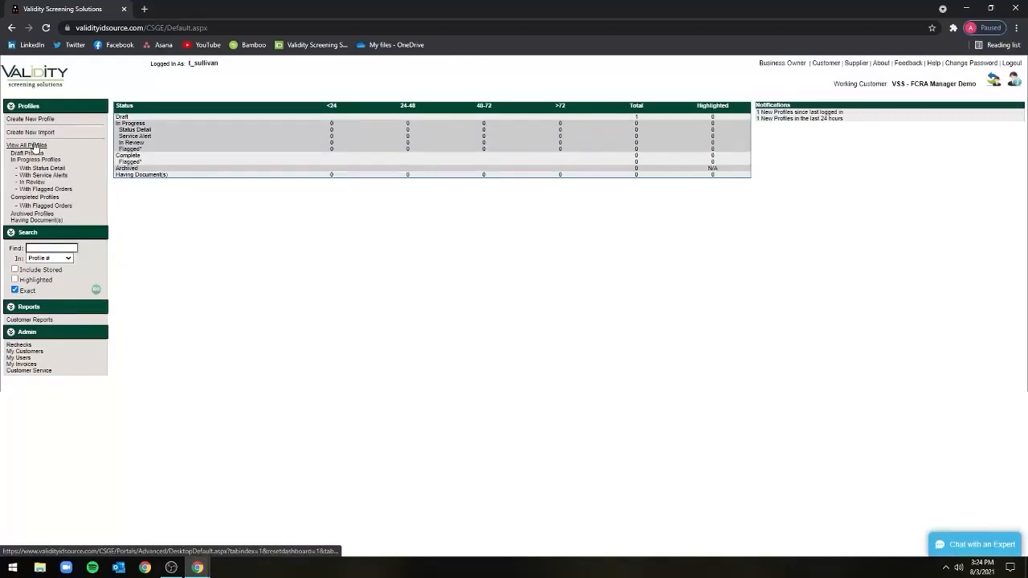
click(171, 567)
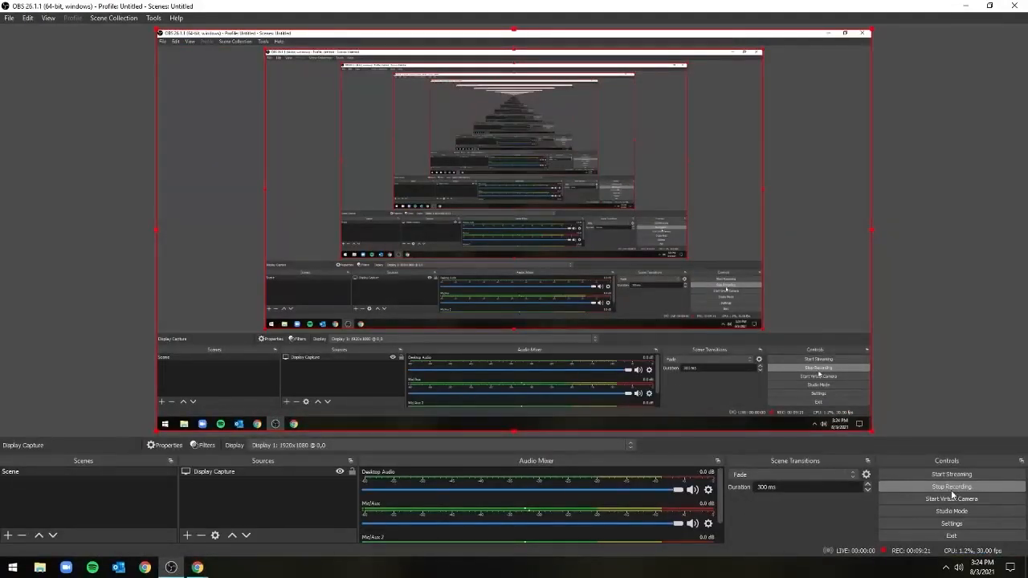